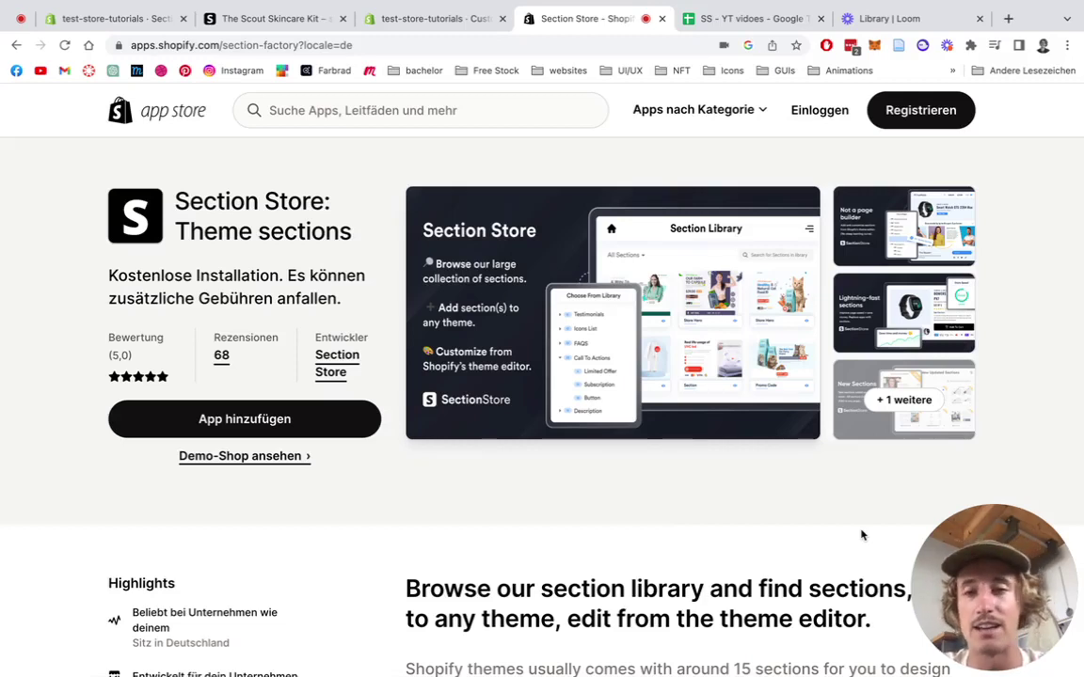
View the emoji trust badges under the buy buttons on the Scout Skincare Kit demo page
click(318, 26)
scroll(545, 422, up, 3)
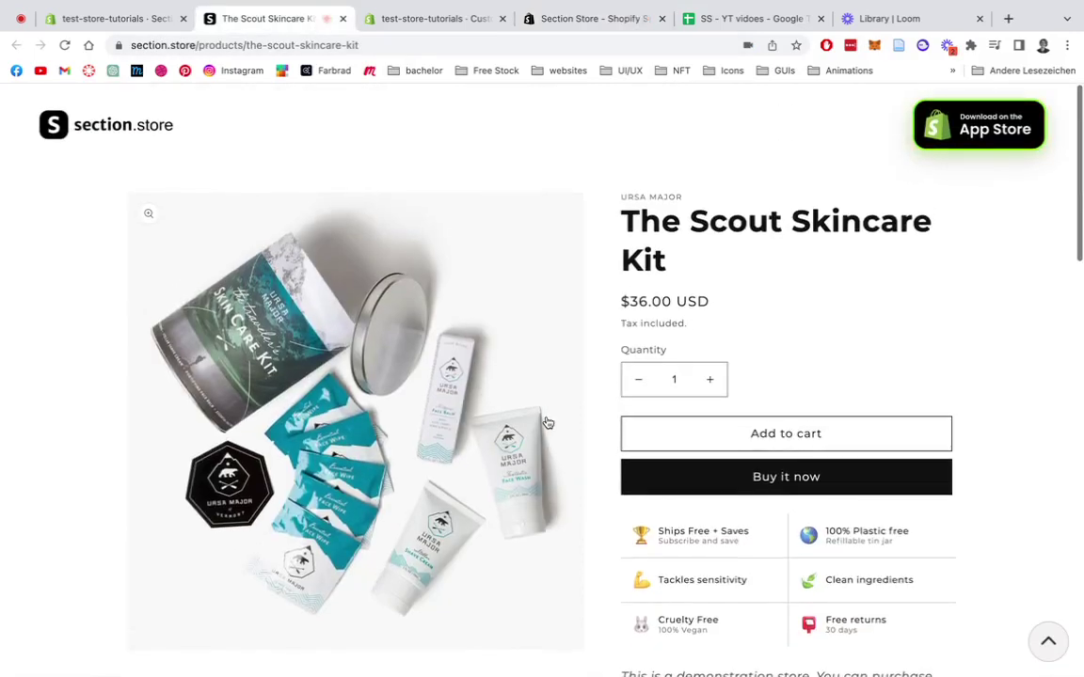
scroll(546, 423, down, 2)
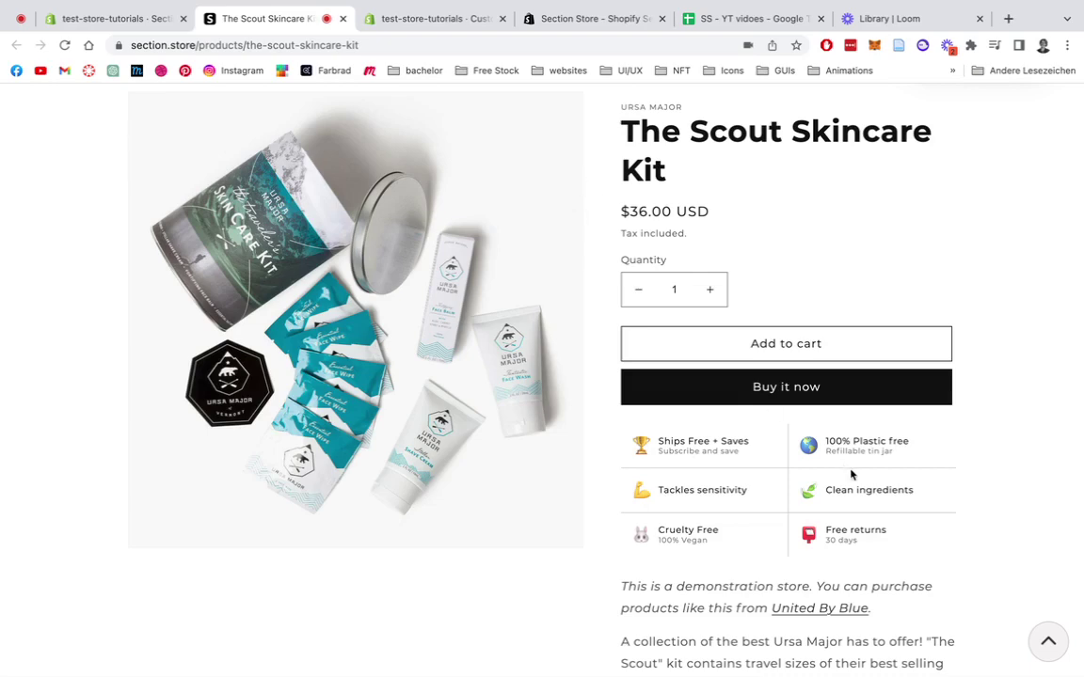
Go from the Section Store listing to the app's Sections library in the Shopify admin
click(557, 18)
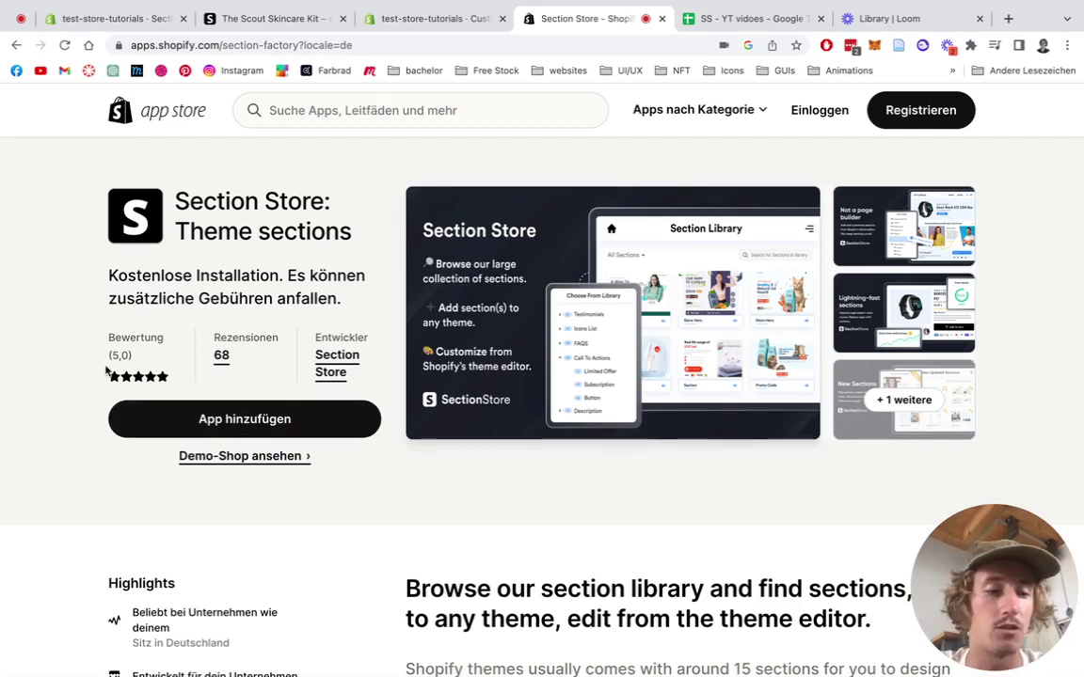
click(136, 20)
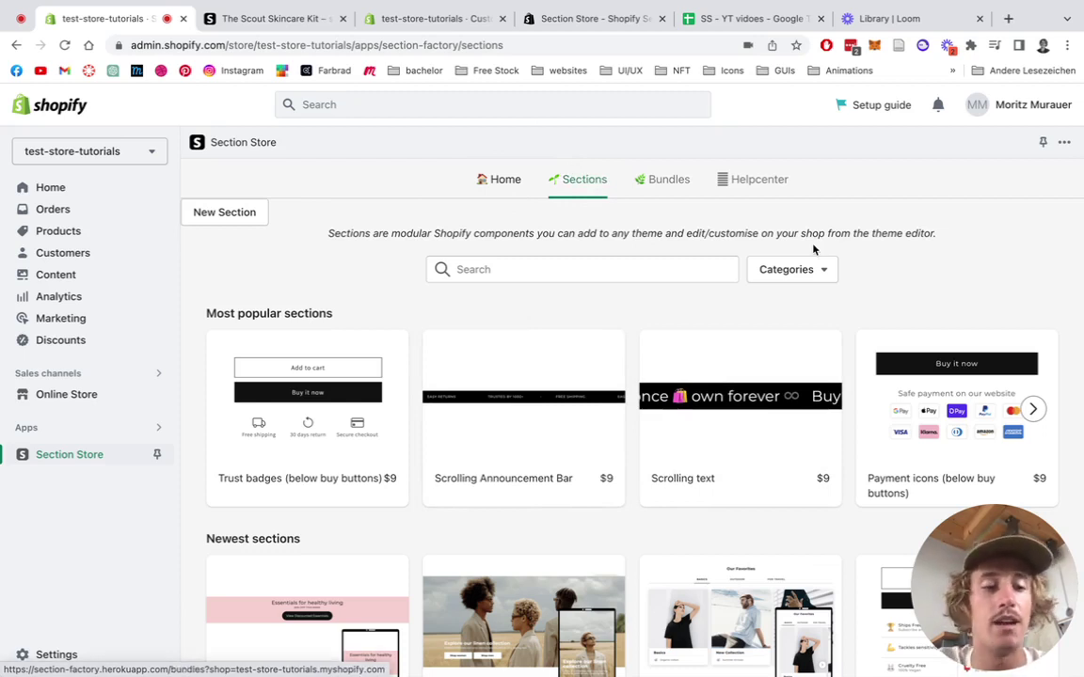
Review the Trust badges (emojis) section details, then go to the owned sections list
scroll(815, 248, down, 1)
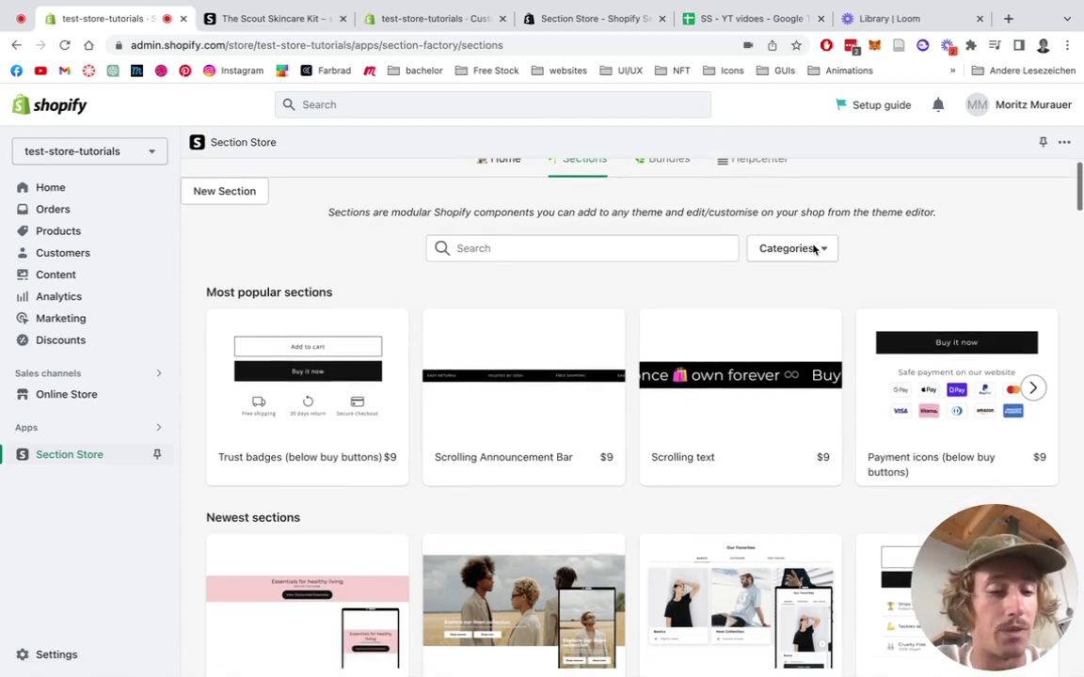
scroll(814, 248, down, 5)
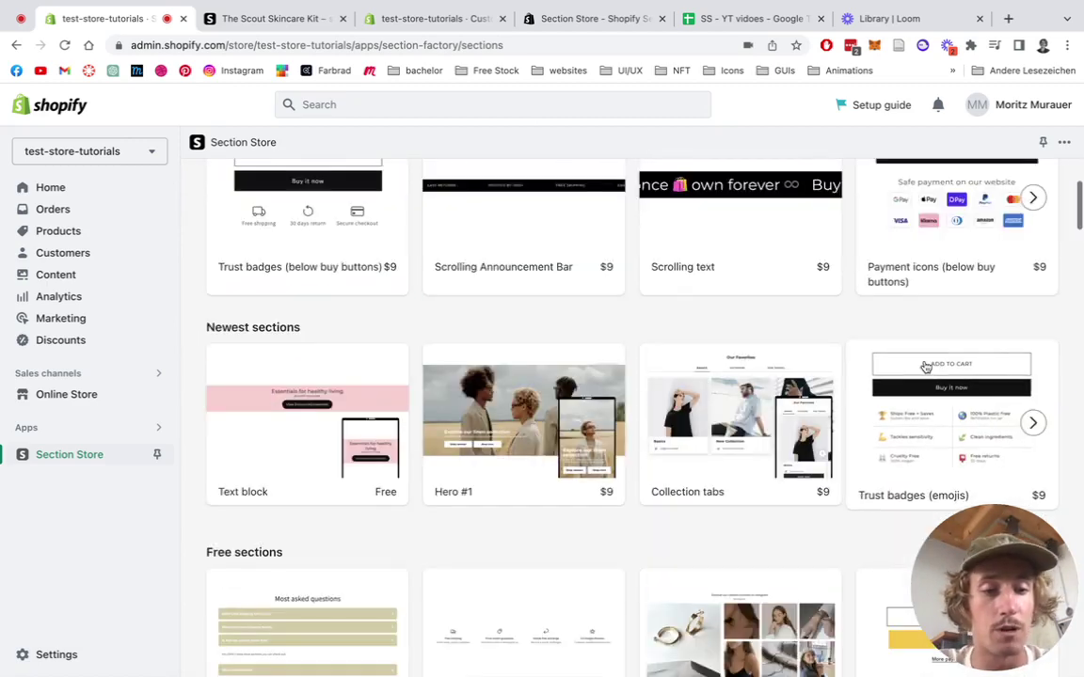
click(926, 421)
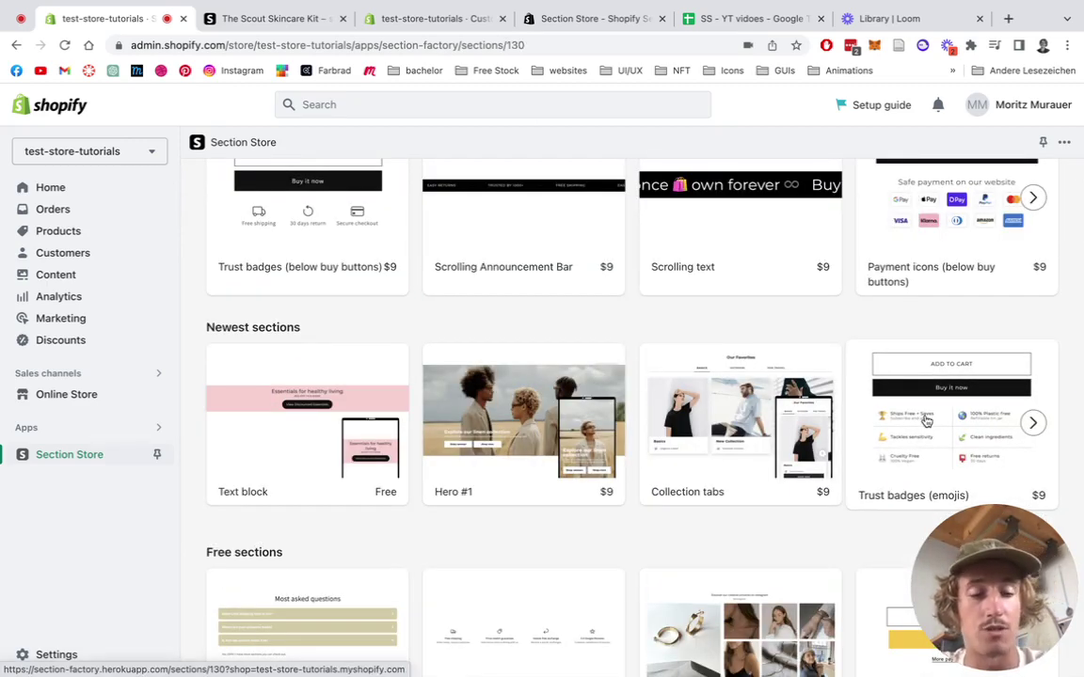
scroll(684, 276, down, 2)
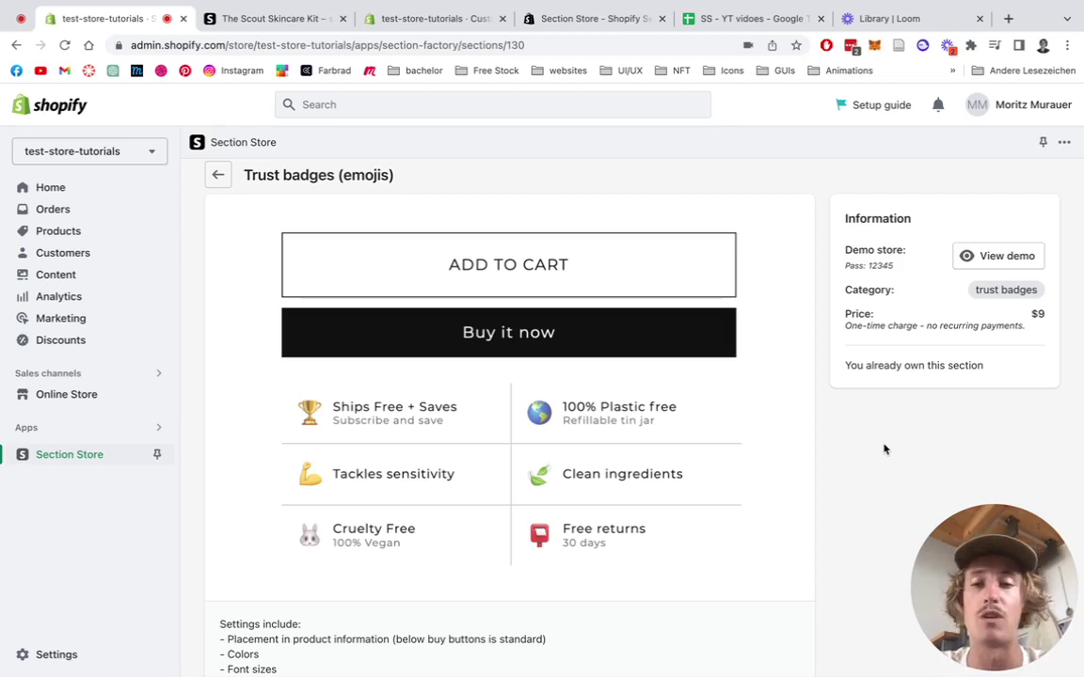
scroll(885, 449, up, 1)
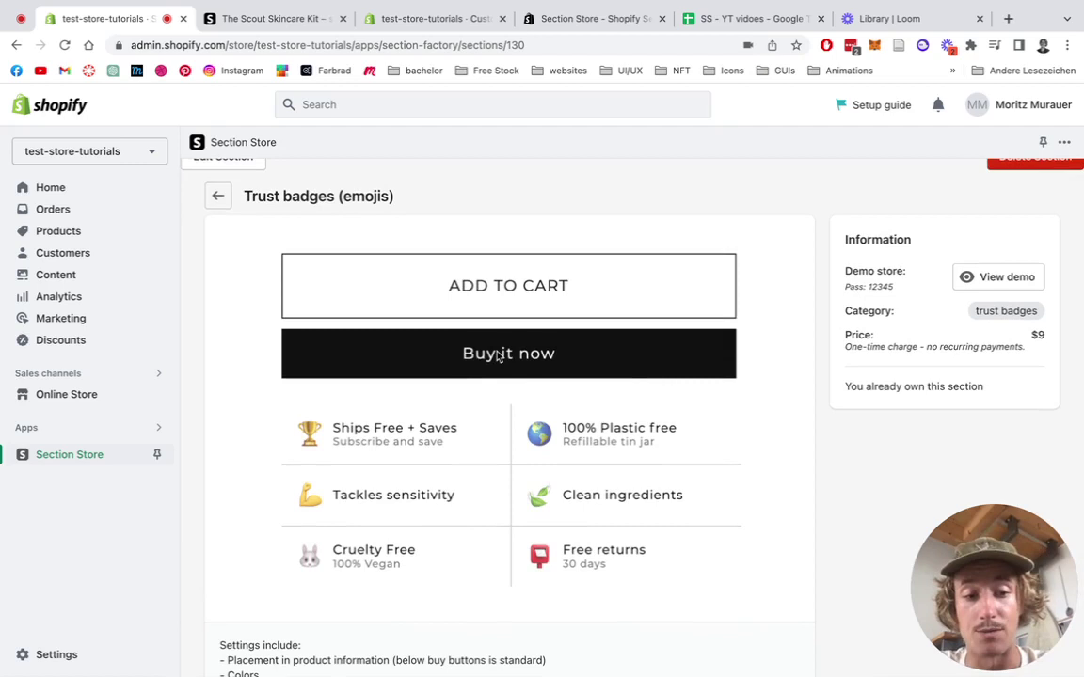
scroll(490, 353, up, 3)
click(507, 180)
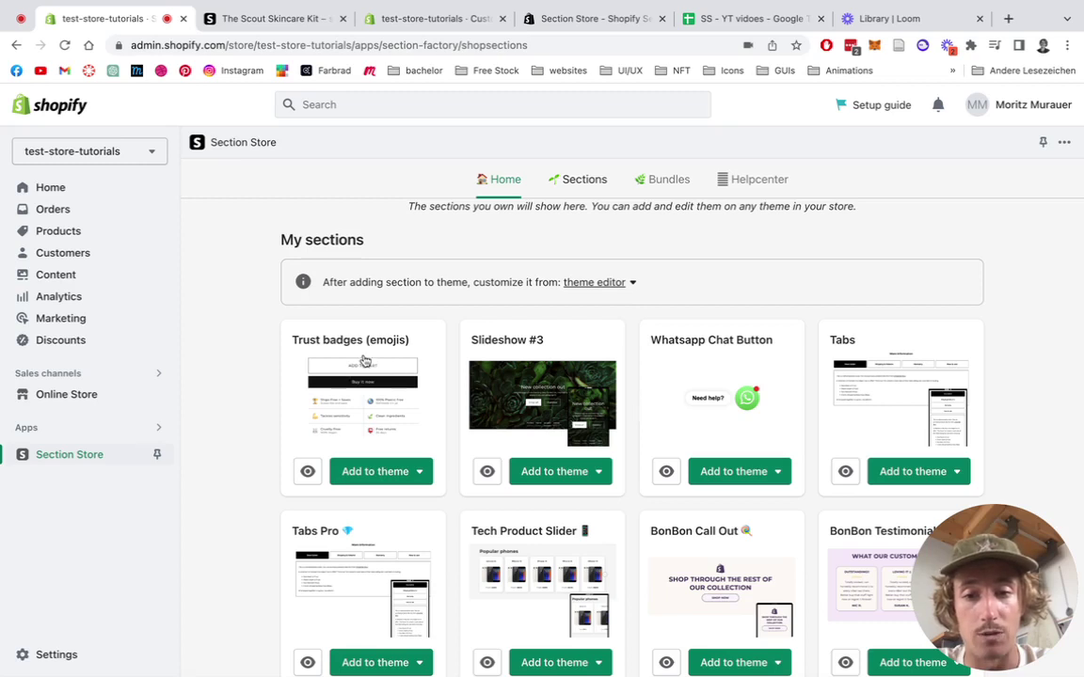
Check which themes the Trust badges (emojis) section can be added to, then close the list
click(411, 475)
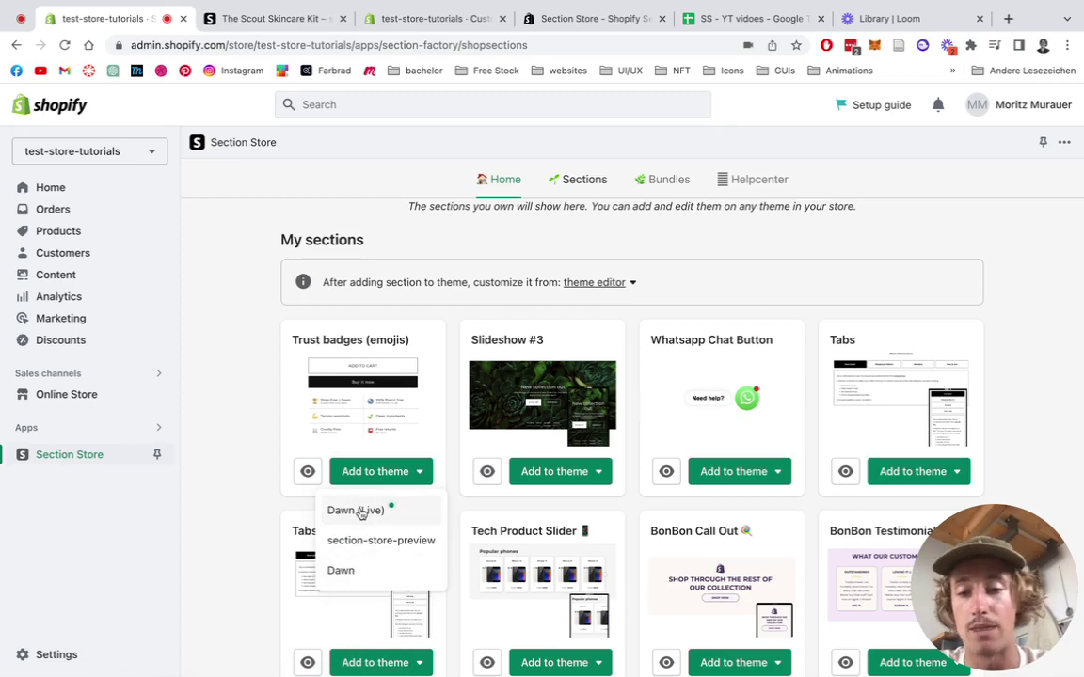
click(272, 379)
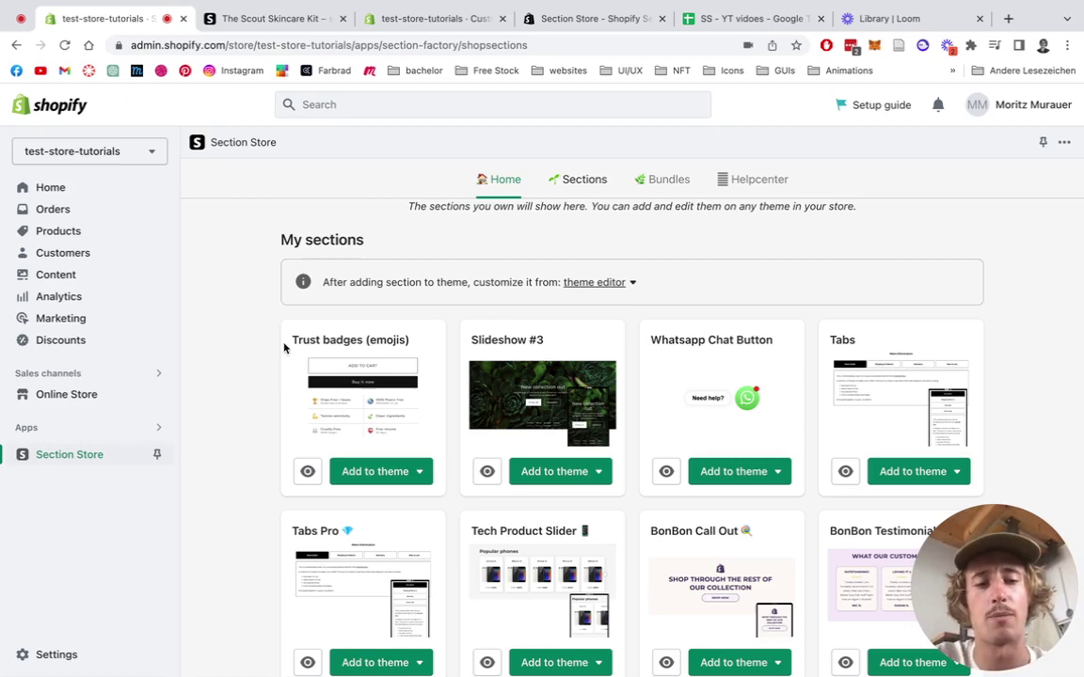
In the theme editor, switch from the Home page to the Default product template
click(386, 28)
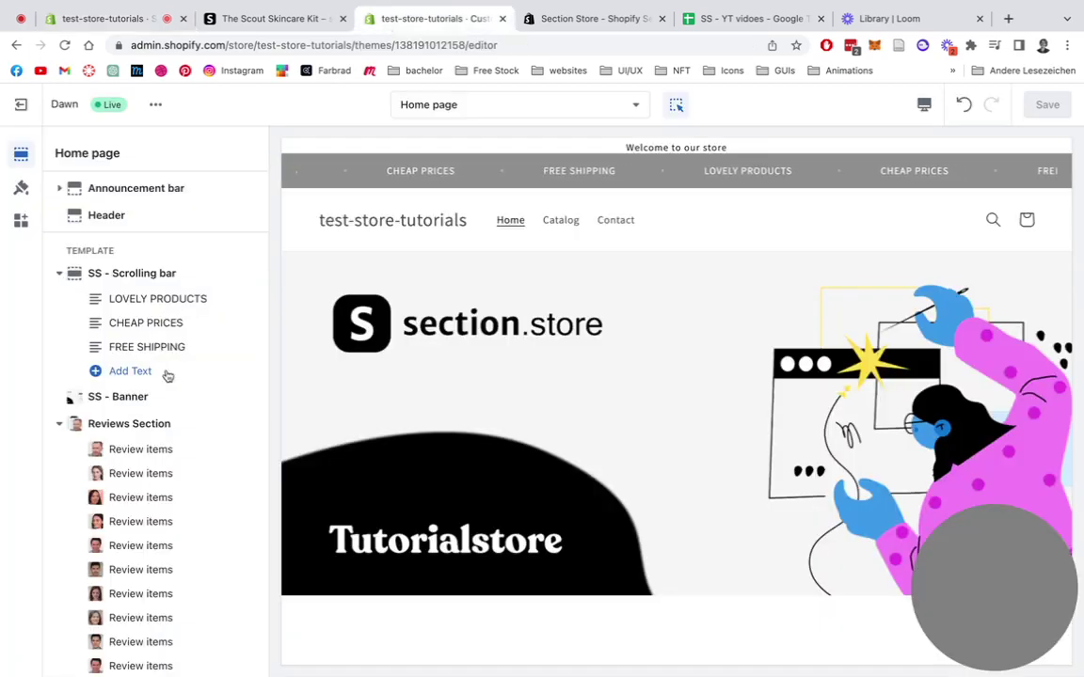
click(58, 423)
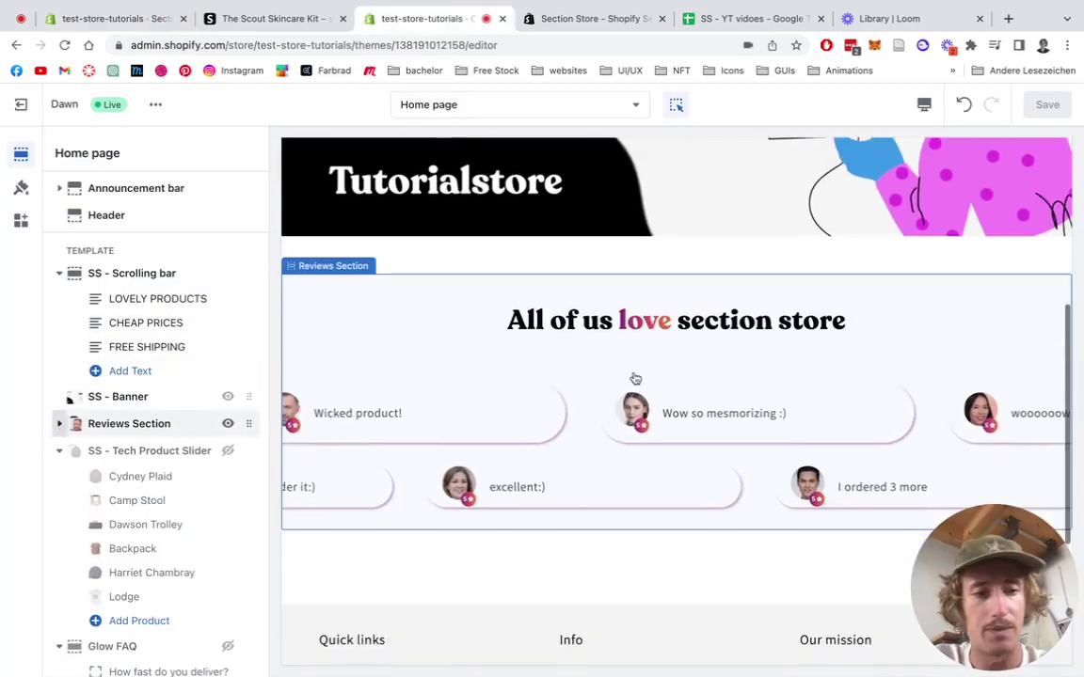
scroll(634, 379, up, 5)
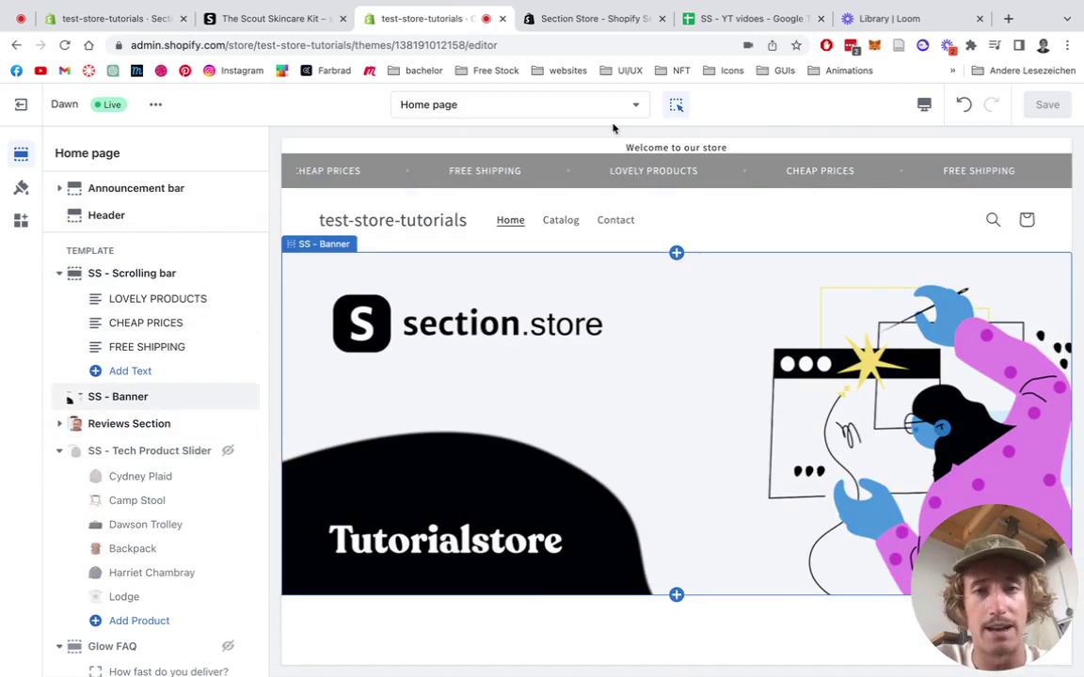
click(569, 106)
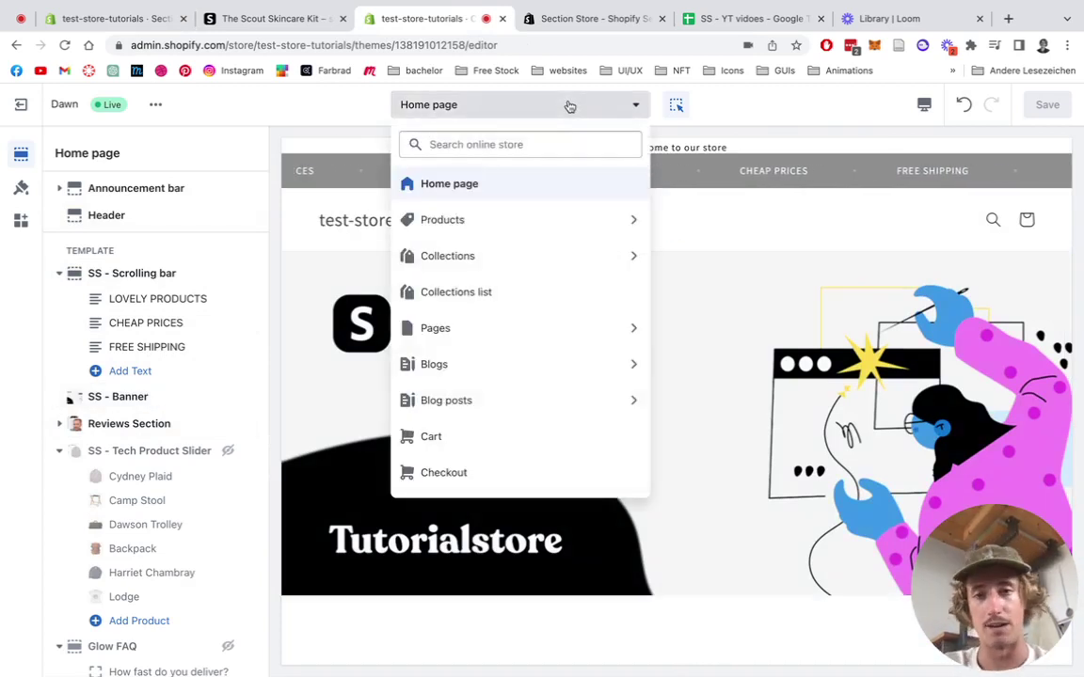
click(510, 222)
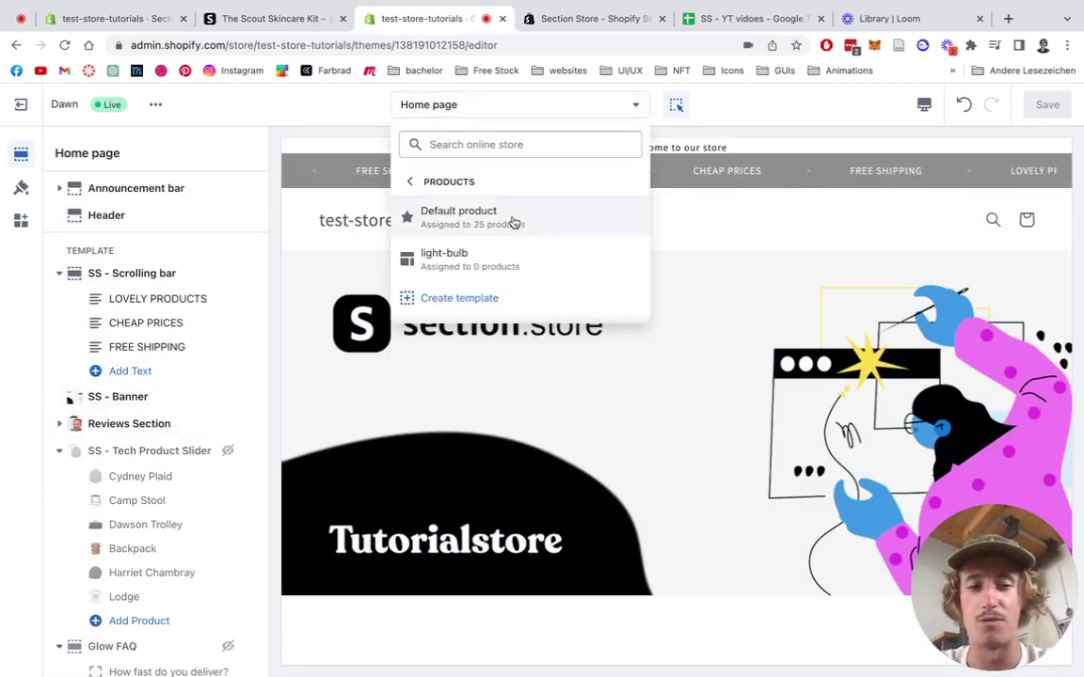
click(484, 223)
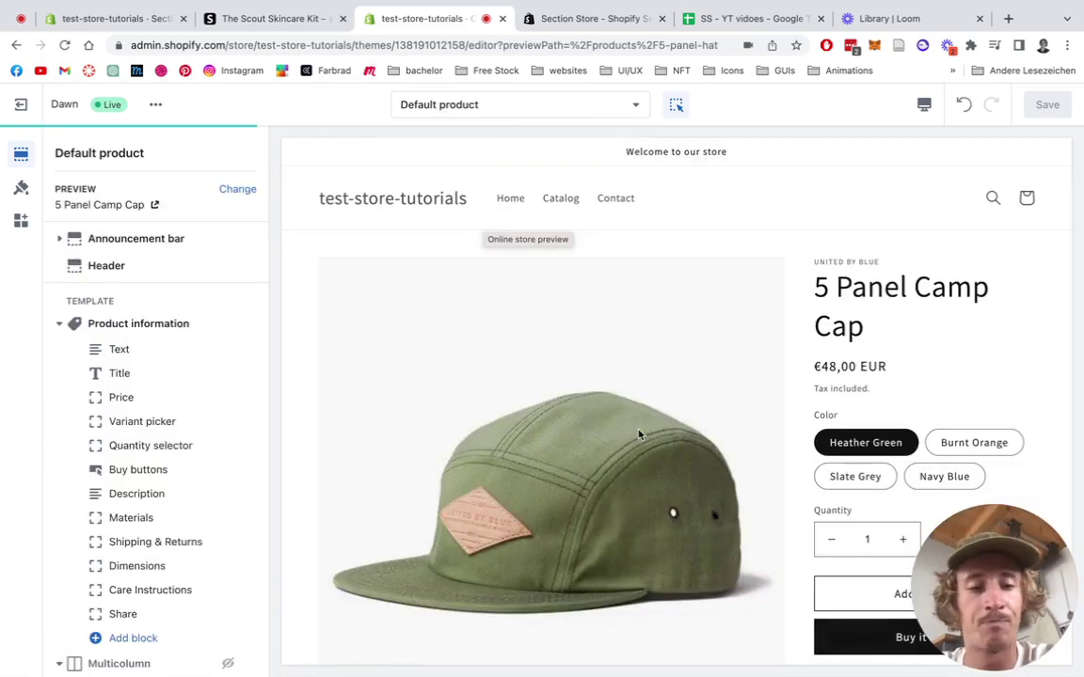
Add the SS - Trust Badges 1 section to the product template via an 'ss' search and save
scroll(181, 399, down, 5)
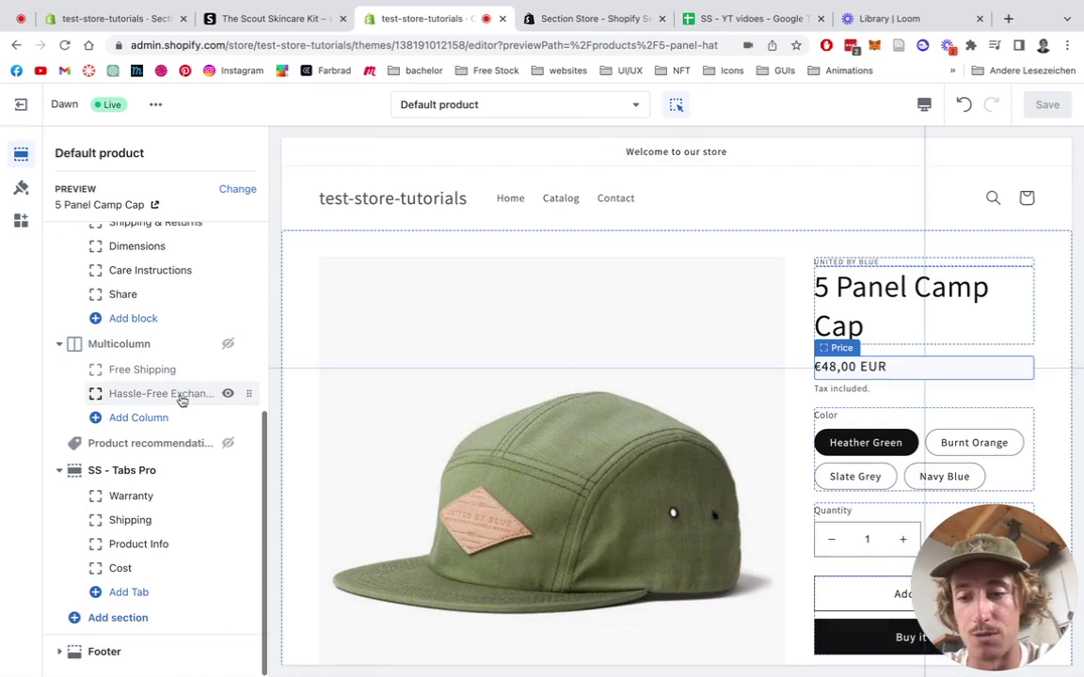
click(117, 619)
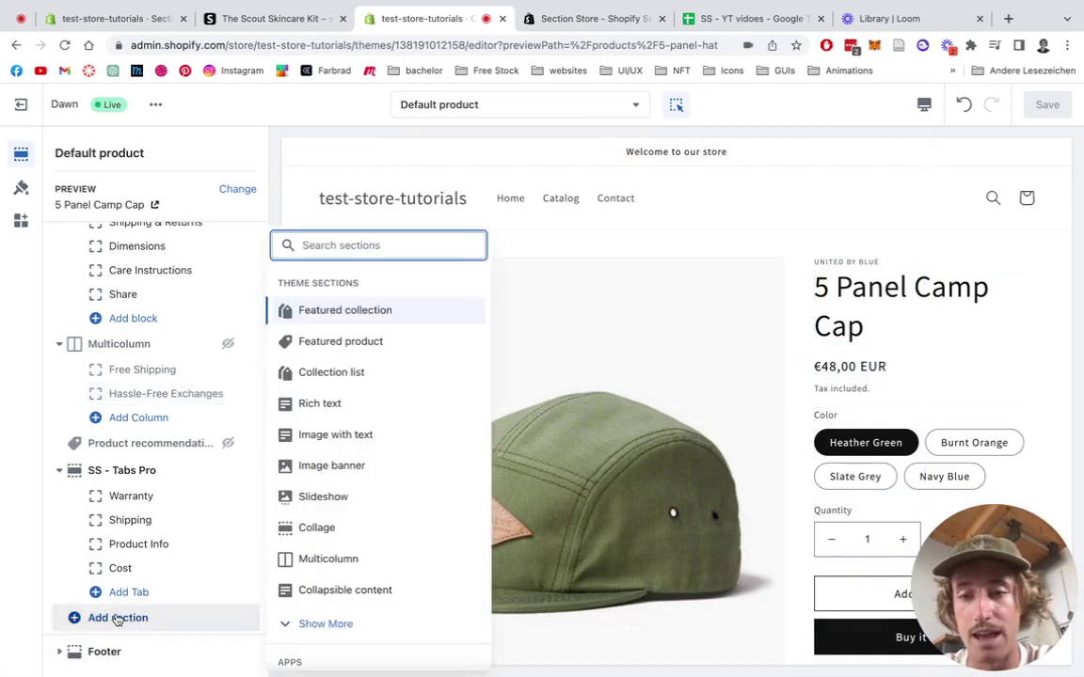
text(ss trust)
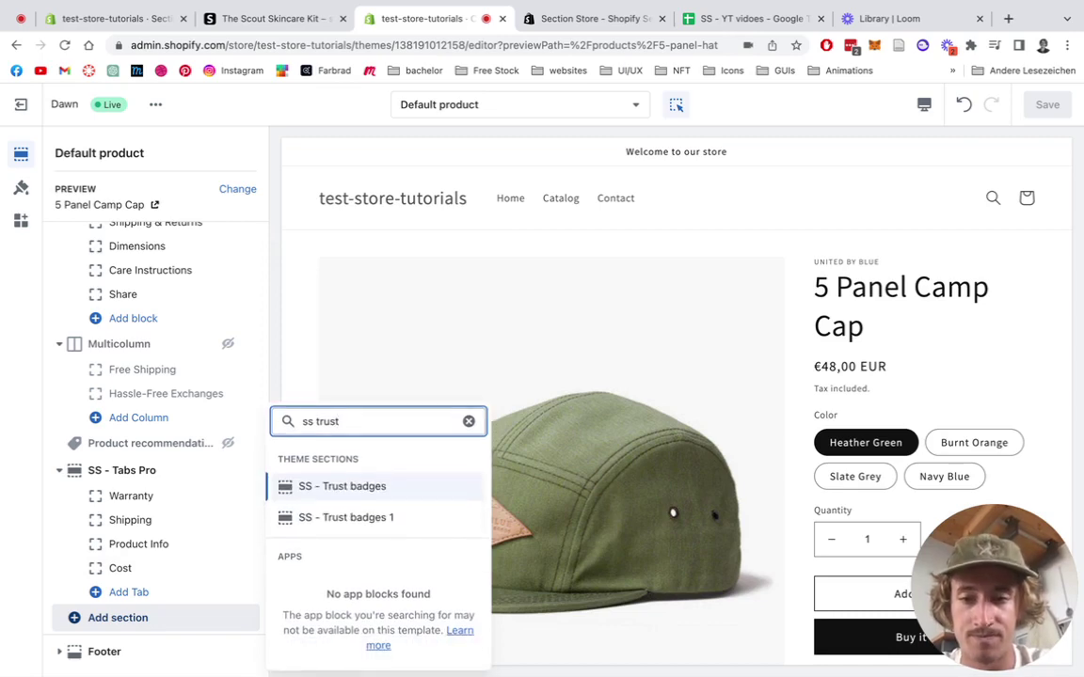
click(367, 517)
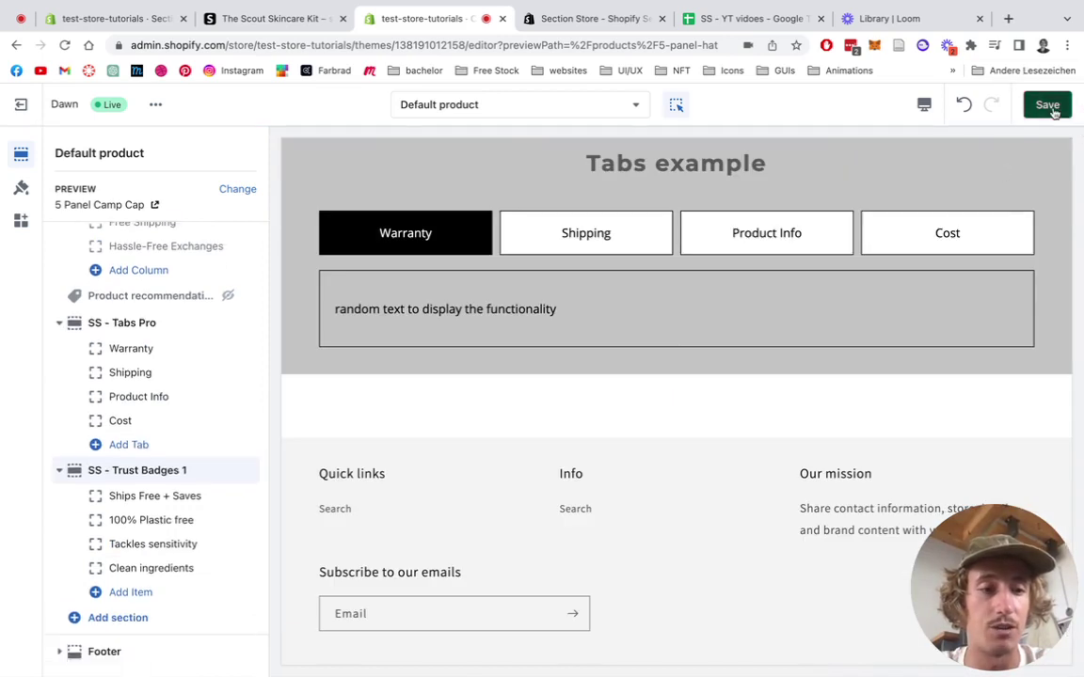
click(1046, 105)
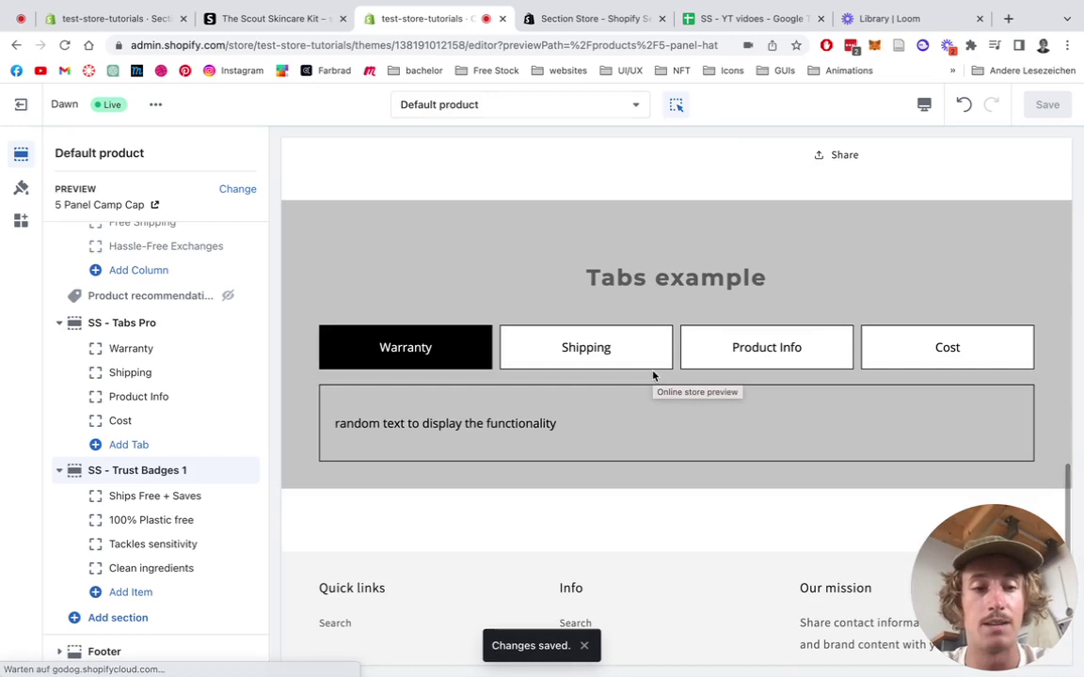
scroll(797, 338, up, 10)
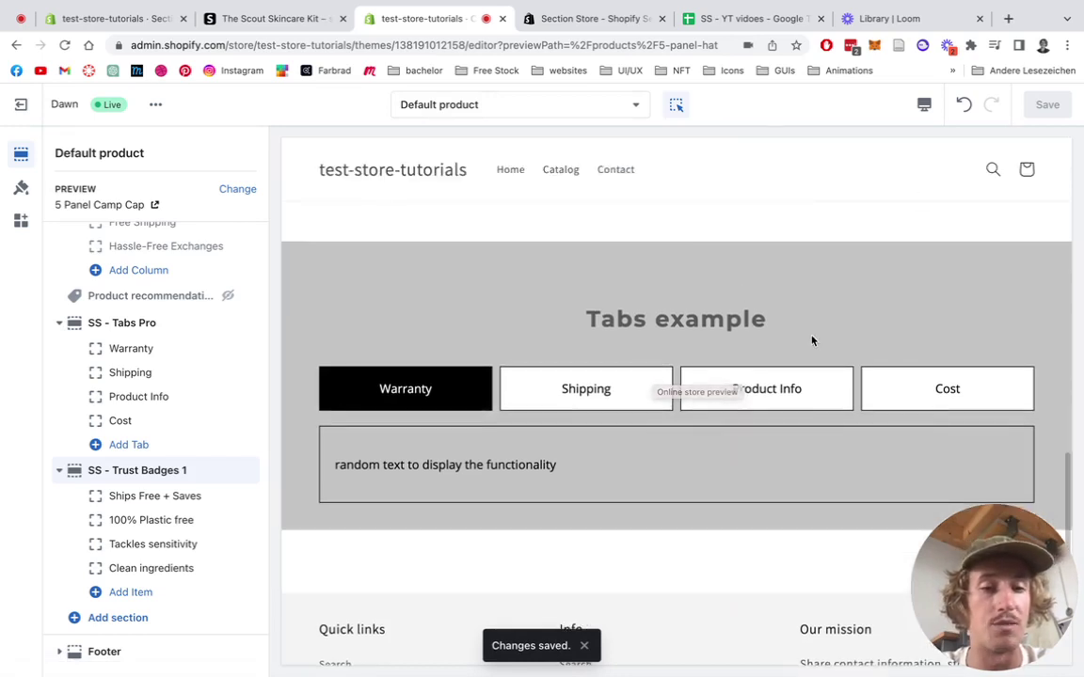
scroll(798, 338, up, 5)
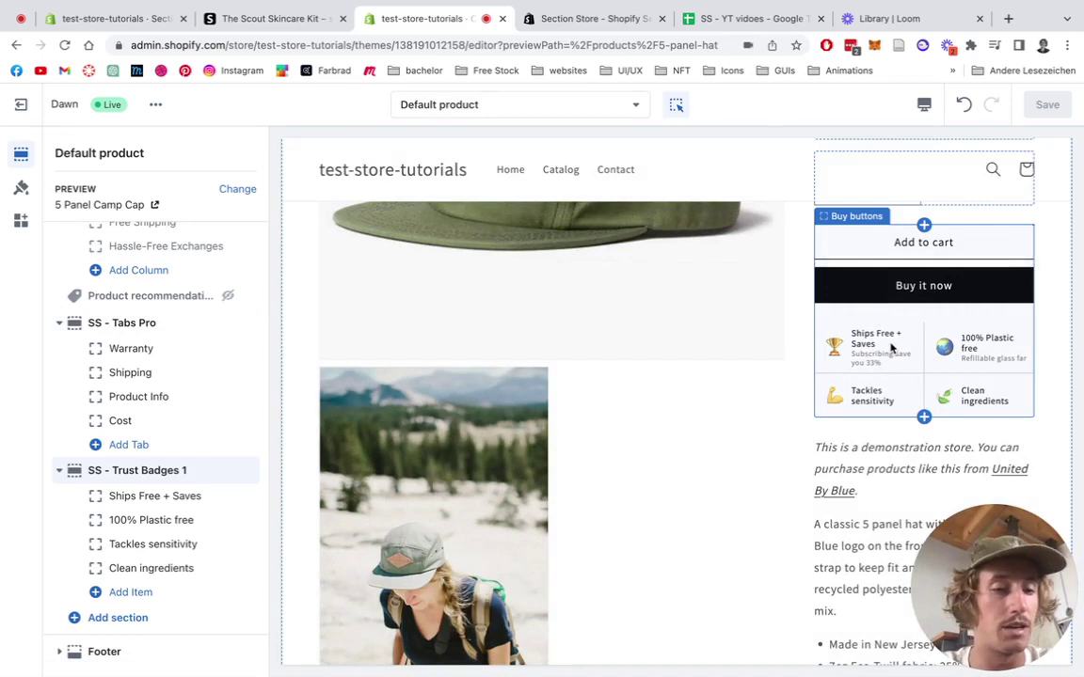
Move SS - Trust Badges 1 up to sit directly below the product information
scroll(642, 433, up, 1)
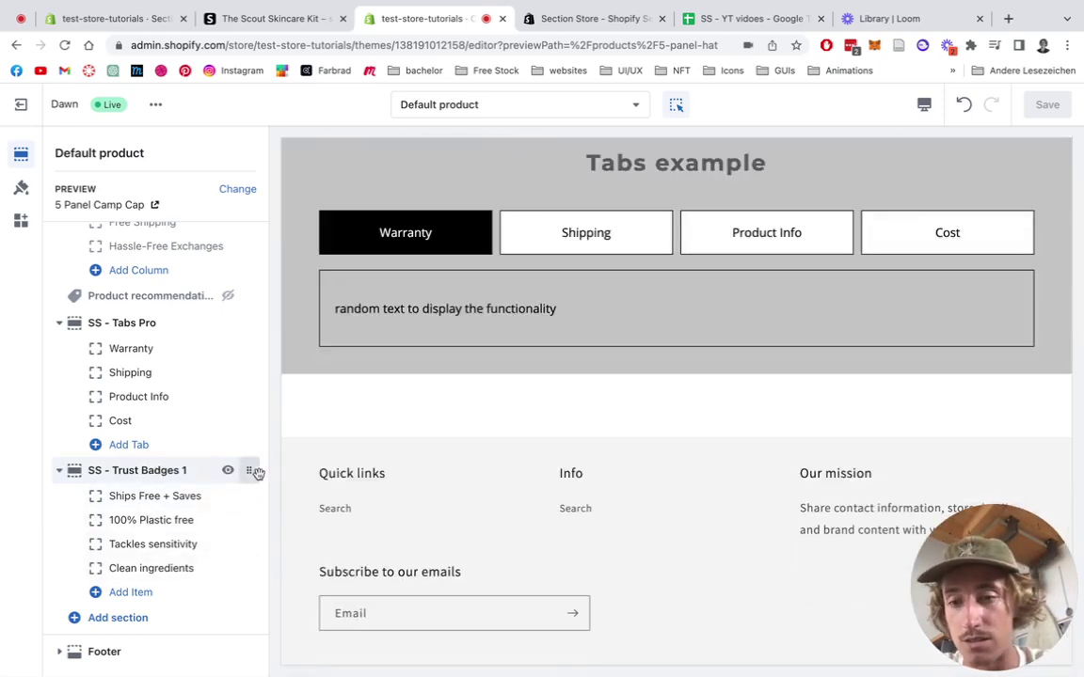
drag(249, 470, 227, 393)
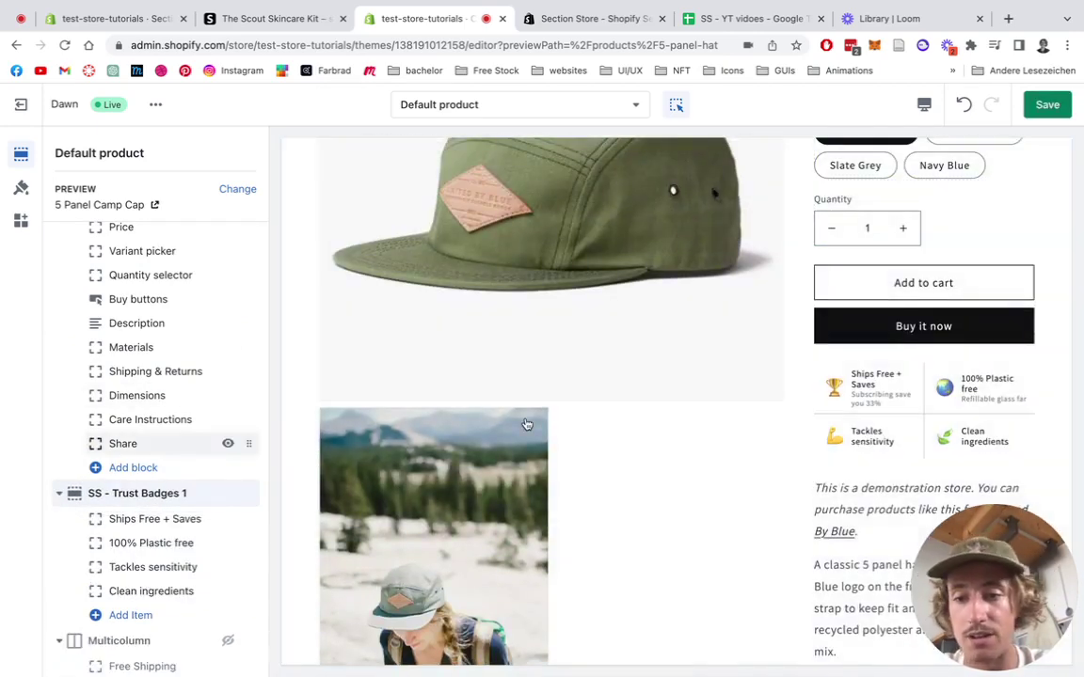
scroll(626, 301, up, 4)
scroll(640, 293, up, 2)
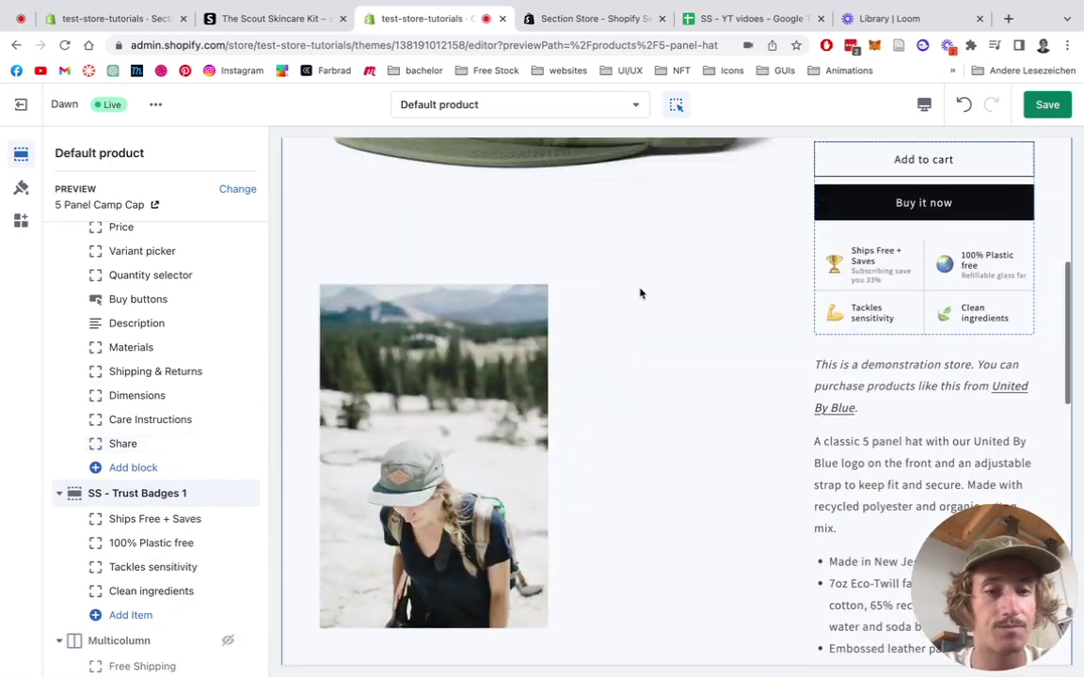
Replace the Ships Free + Saves badge's trophy emoji with a fire emoji
click(145, 521)
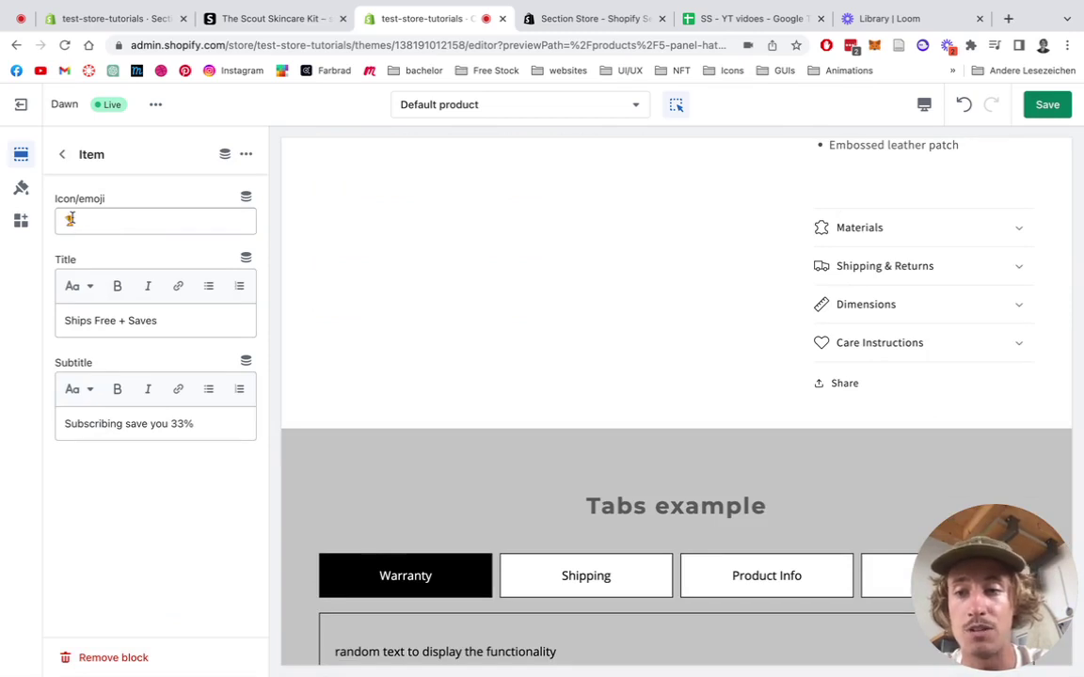
drag(78, 219, 39, 220)
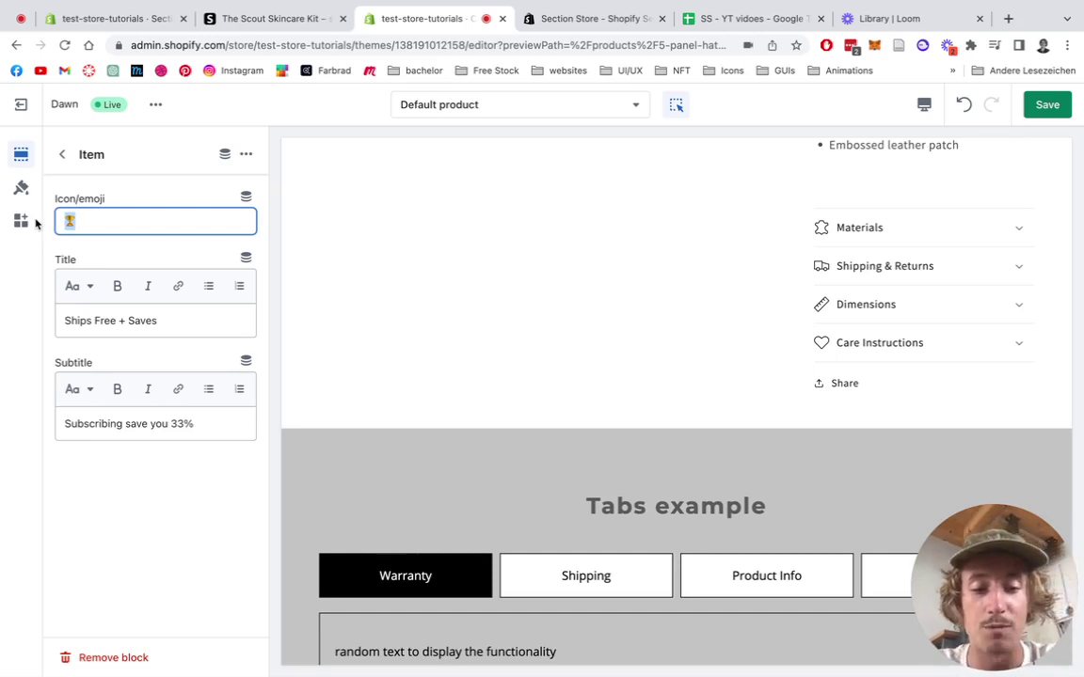
text(🔥)
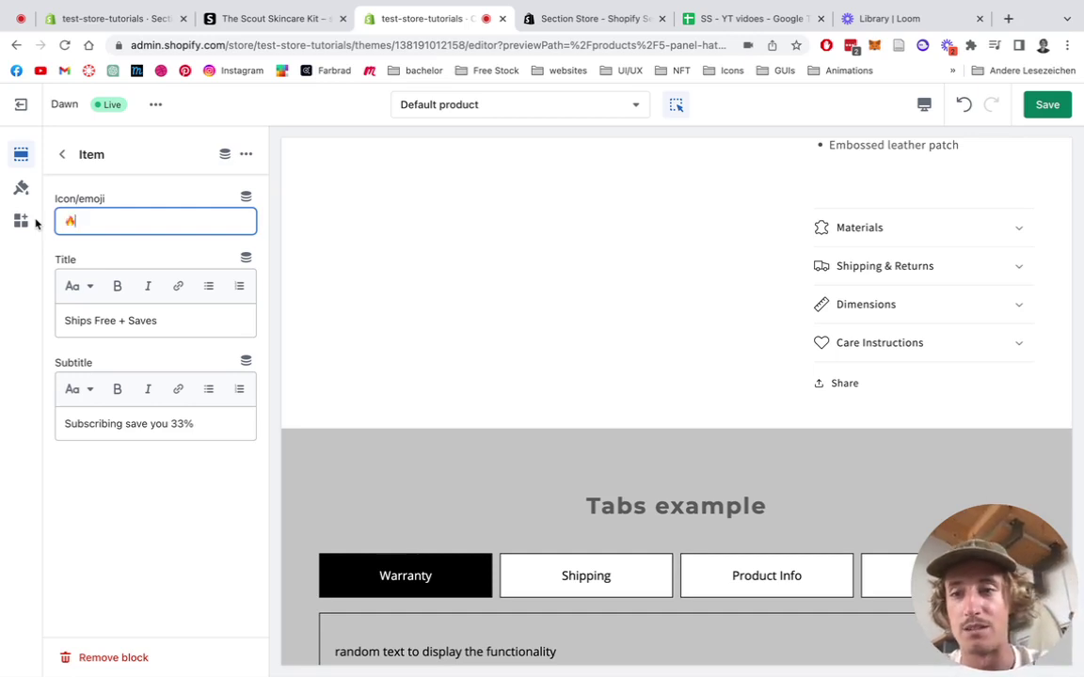
click(156, 252)
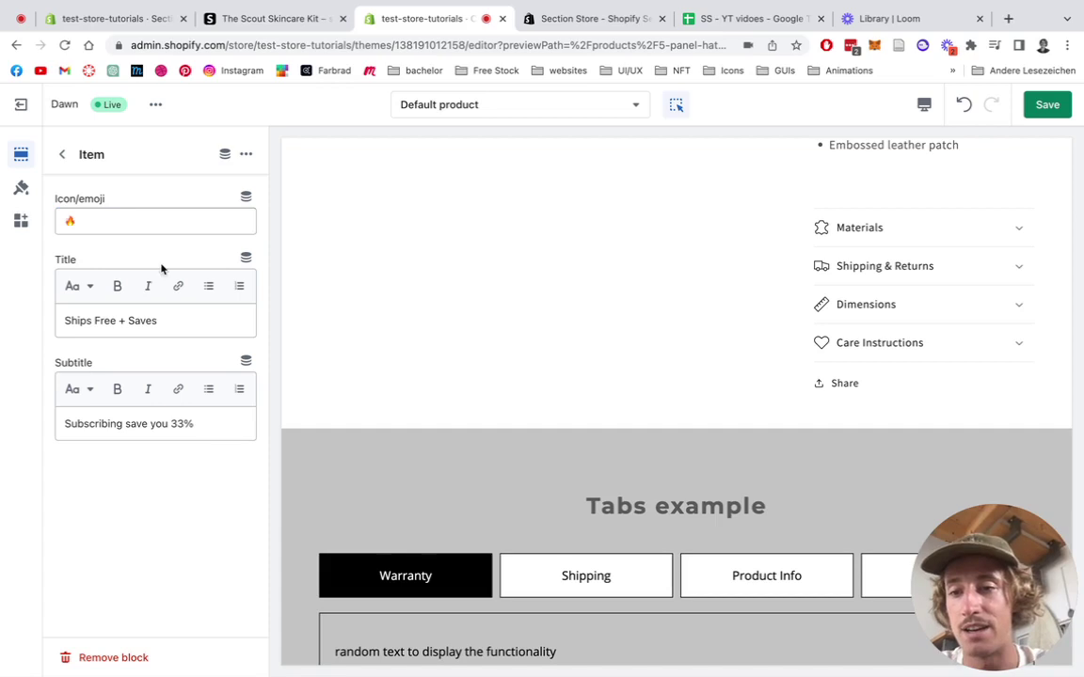
Retitle the badge 'Shipping is free' and change the subtitle's 33 to 66
click(180, 327)
drag(179, 325, 62, 320)
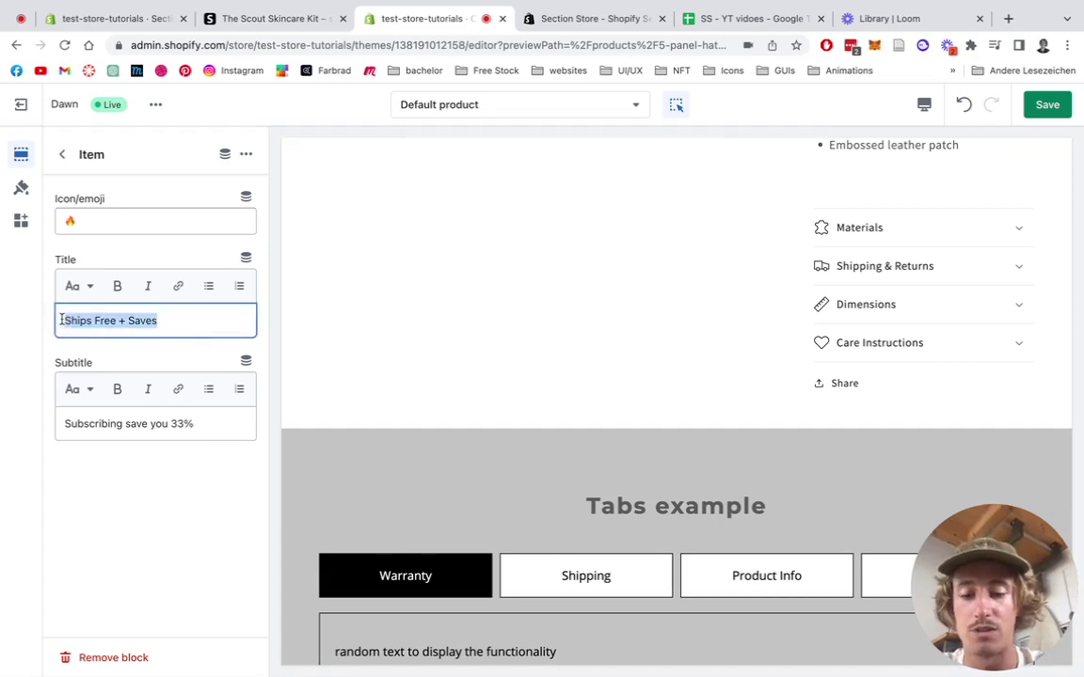
text(Shipping i)
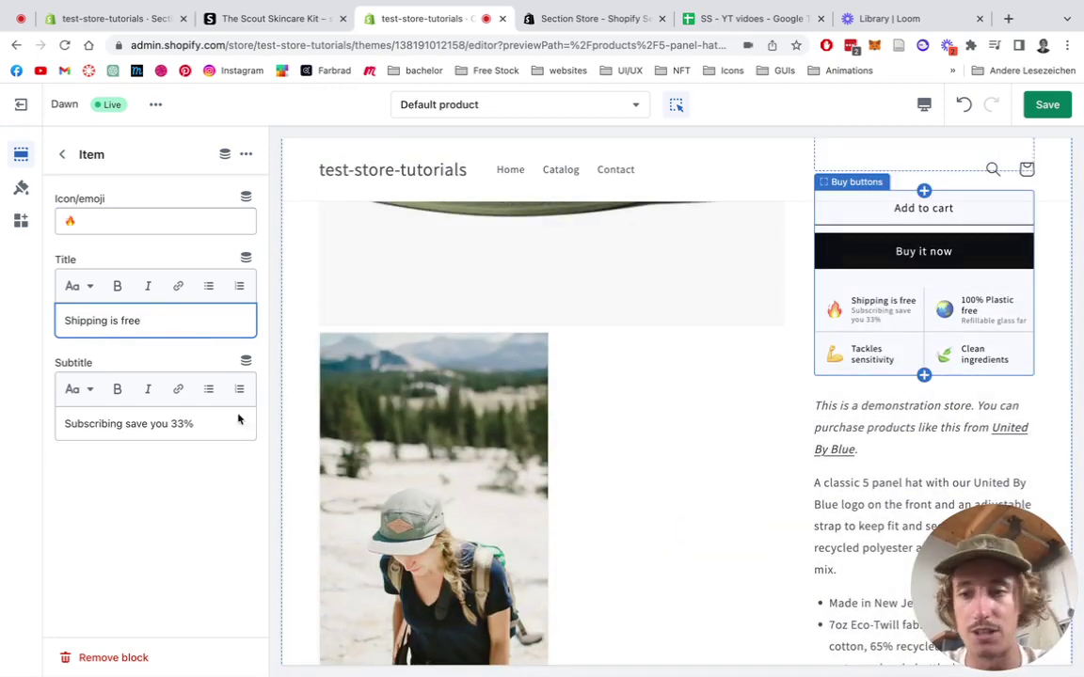
drag(186, 423, 171, 423)
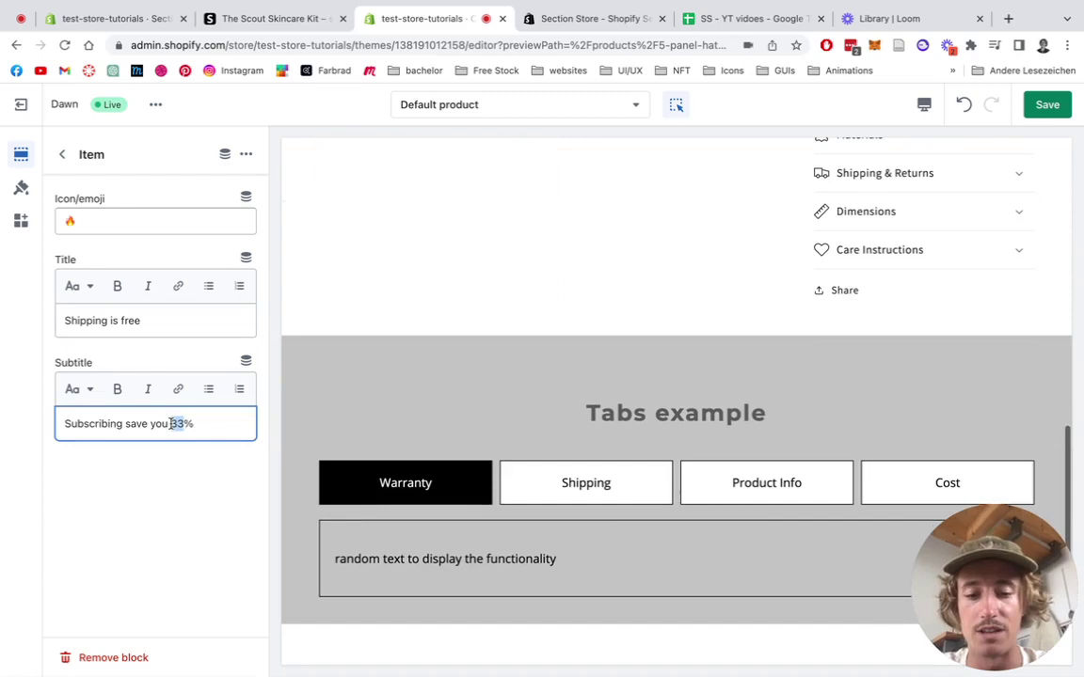
text(66)
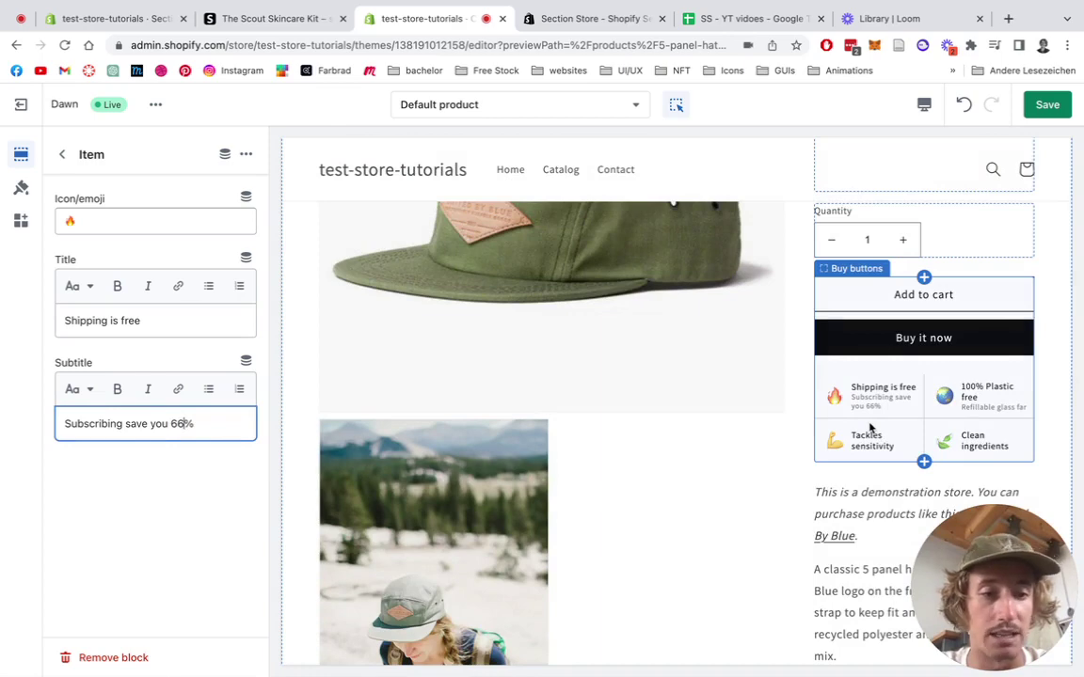
Glance at the Tackles sensitivity badge, then open the SS - Trust Badges 1 section settings
click(62, 155)
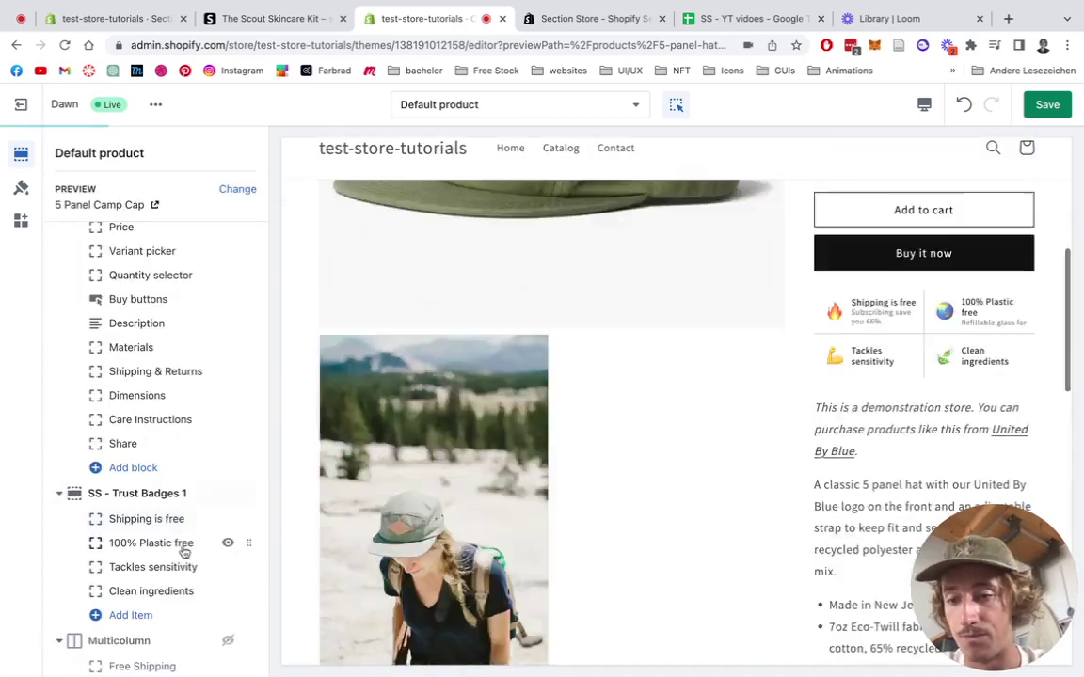
click(157, 566)
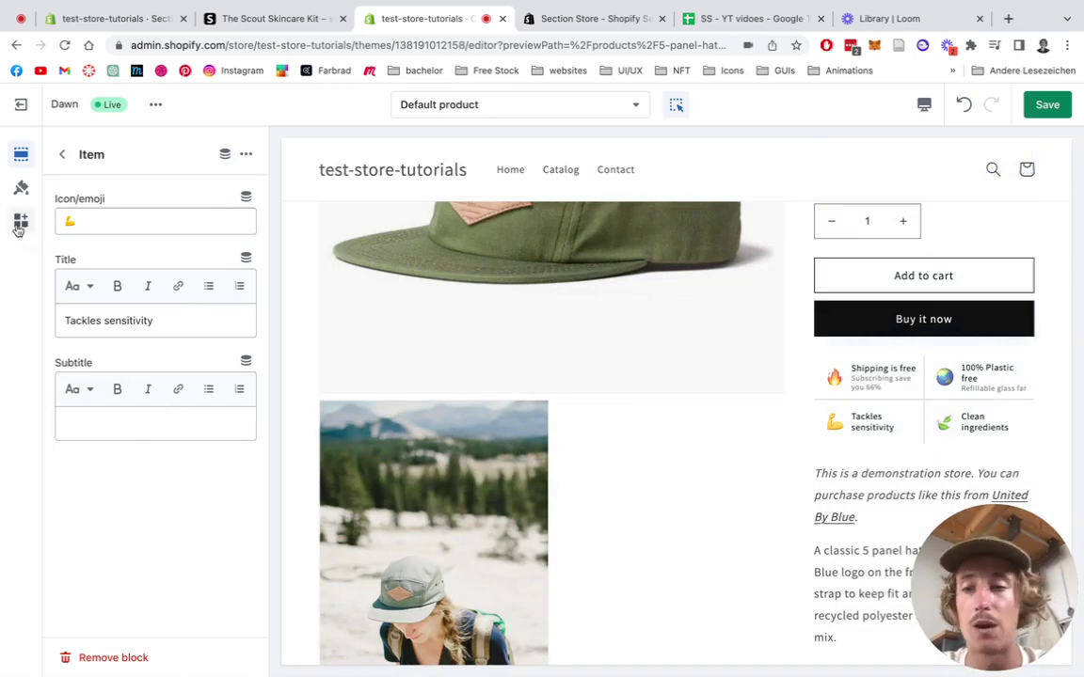
click(62, 155)
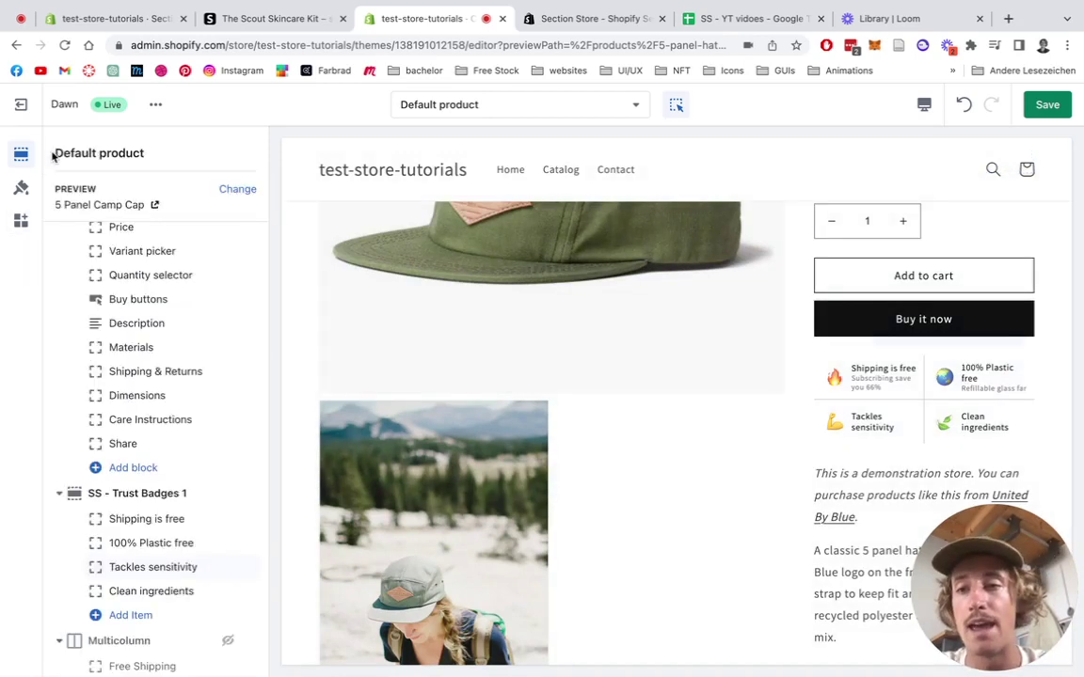
click(171, 501)
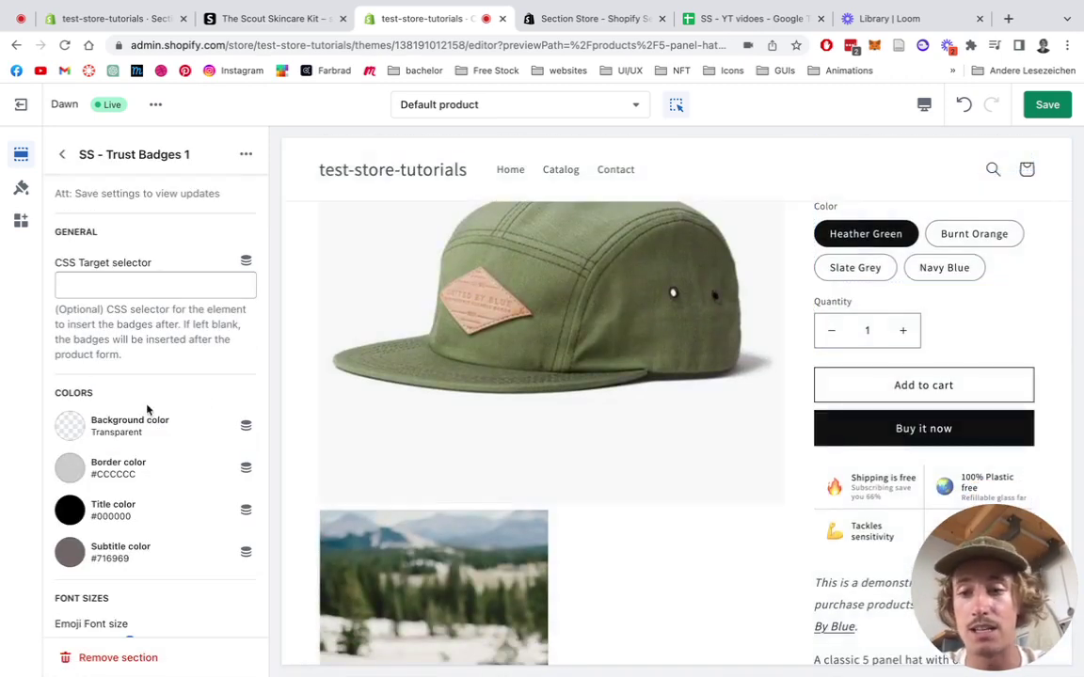
Set the trust badges' background colour to white #FFFFFF
click(69, 424)
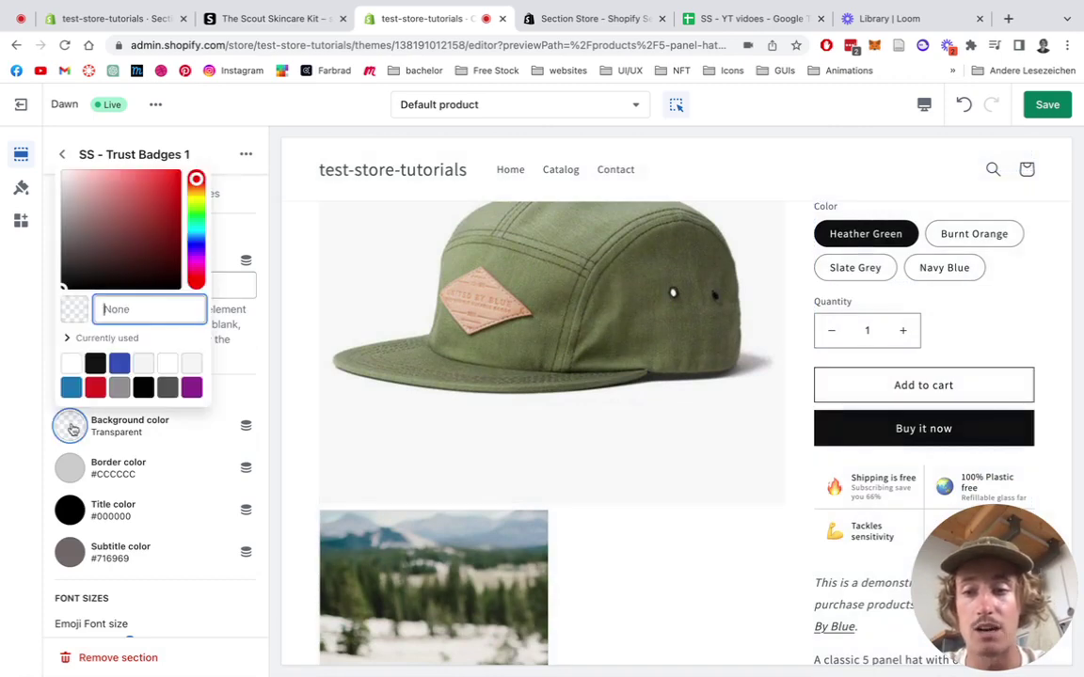
click(193, 388)
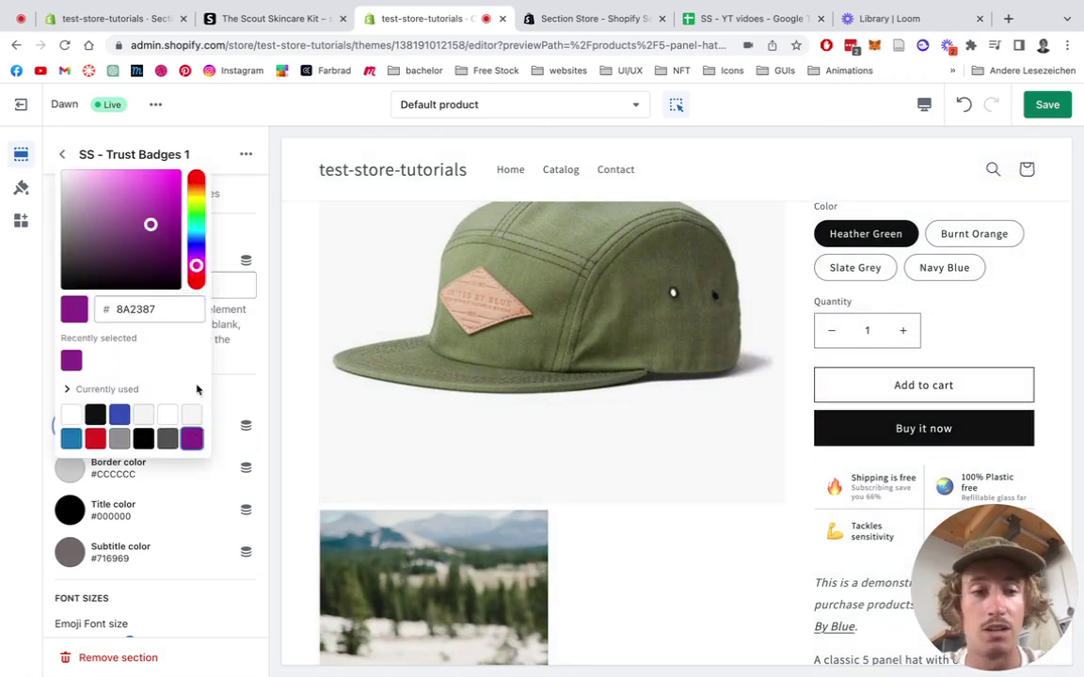
scroll(791, 326, up, 10)
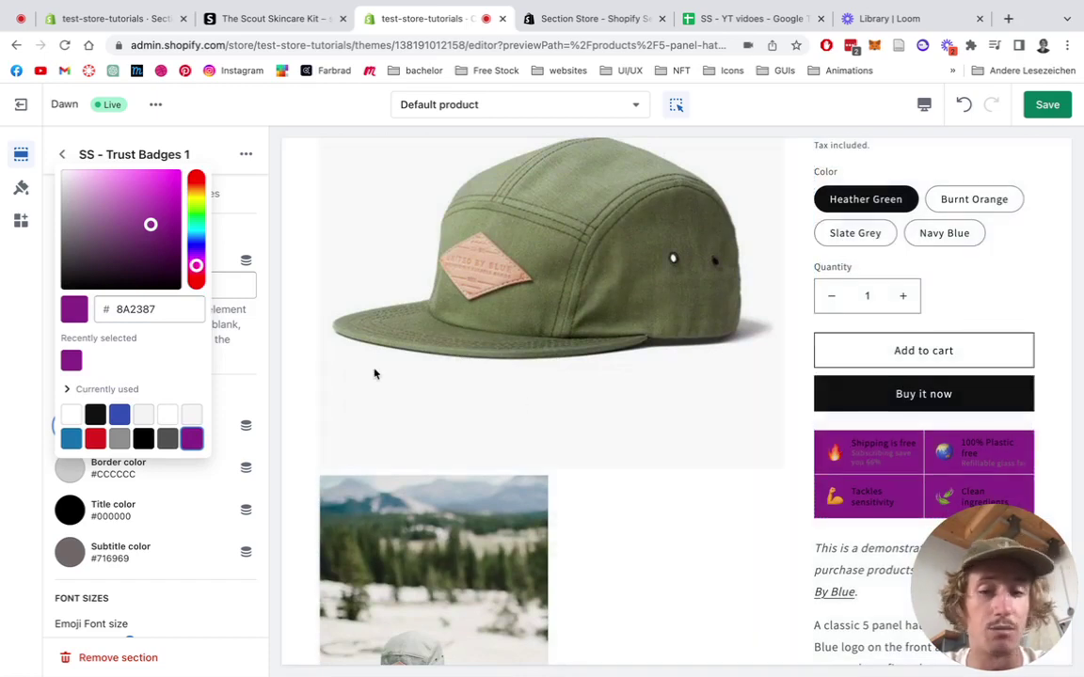
click(70, 414)
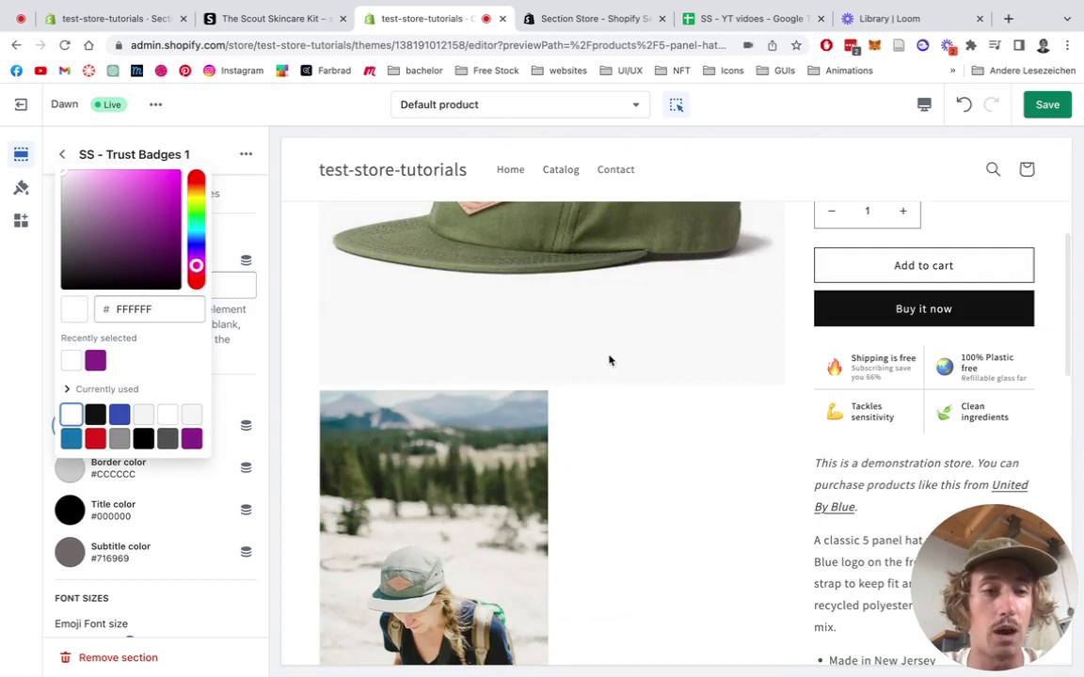
click(261, 390)
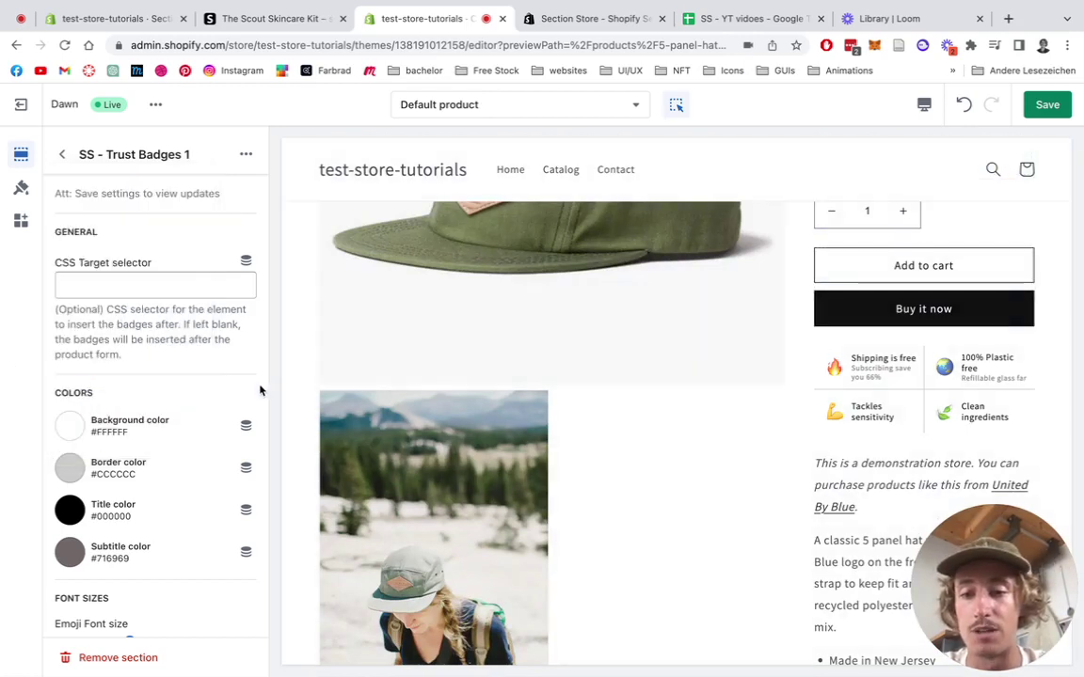
Set the badge border colour to purple #8A2387 after trying pink and green
click(75, 467)
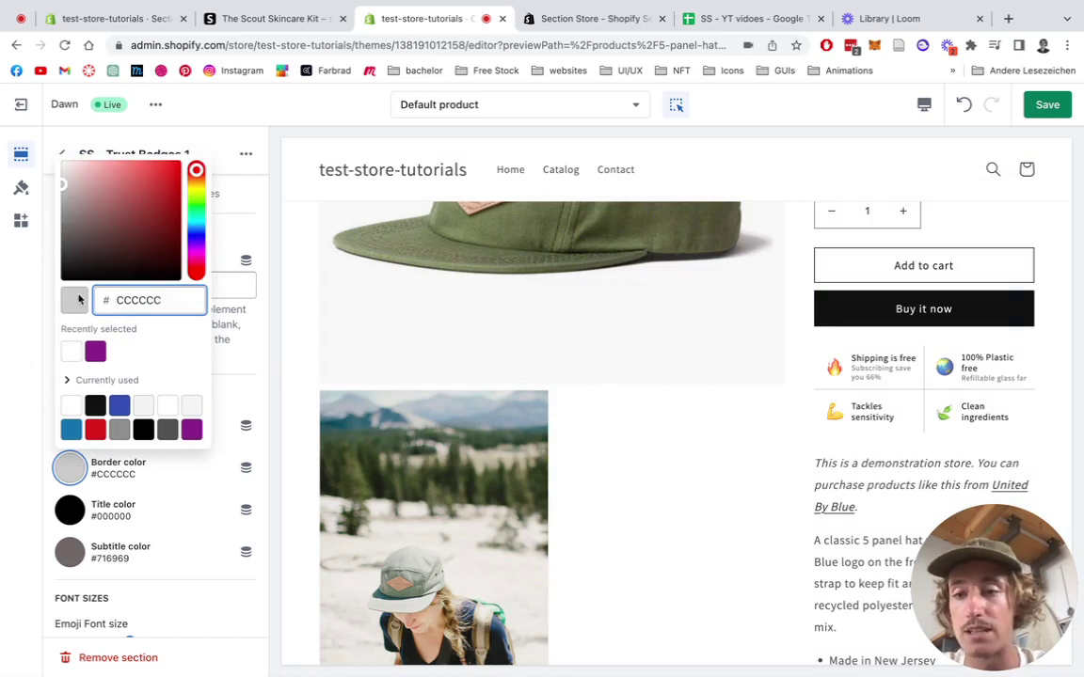
drag(72, 187, 118, 164)
drag(199, 199, 201, 205)
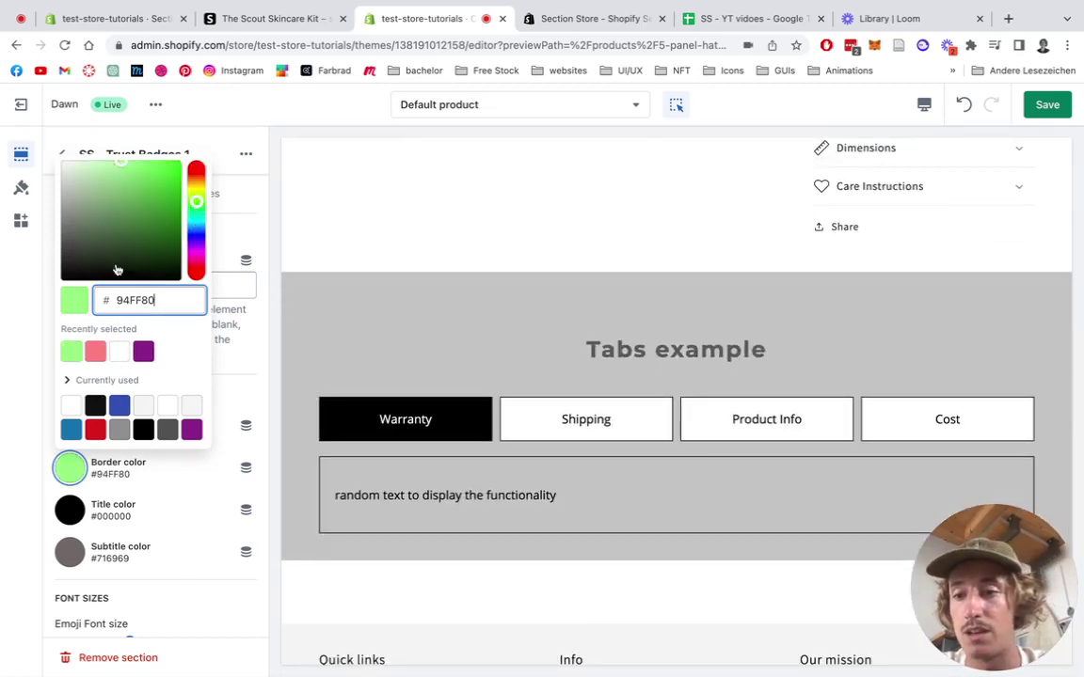
click(145, 358)
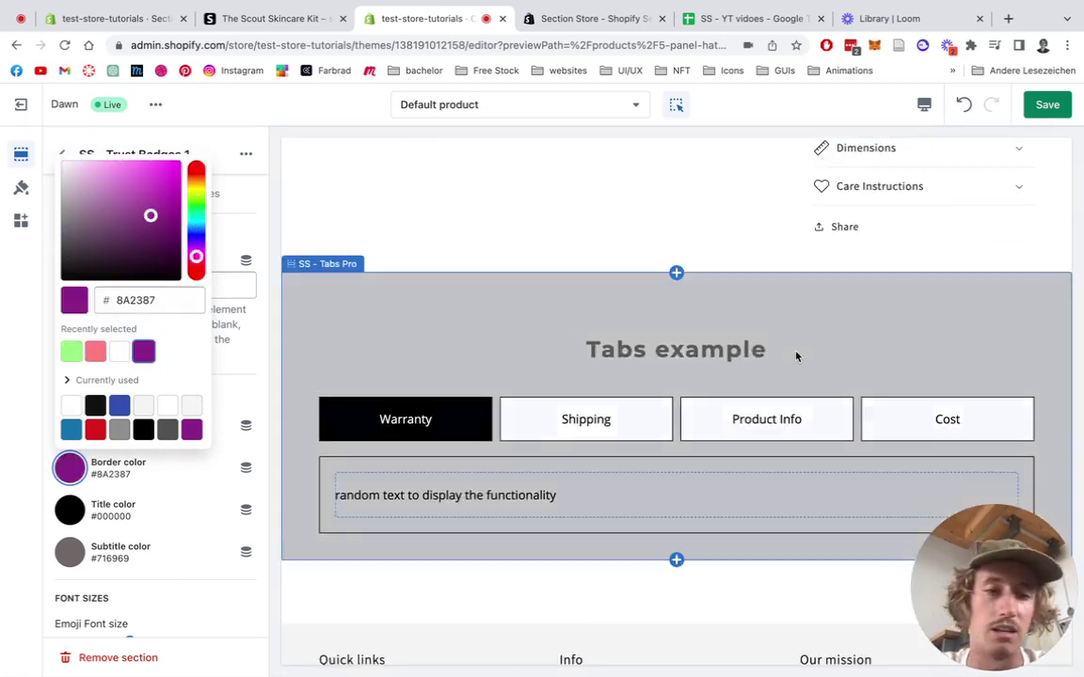
scroll(796, 355, up, 10)
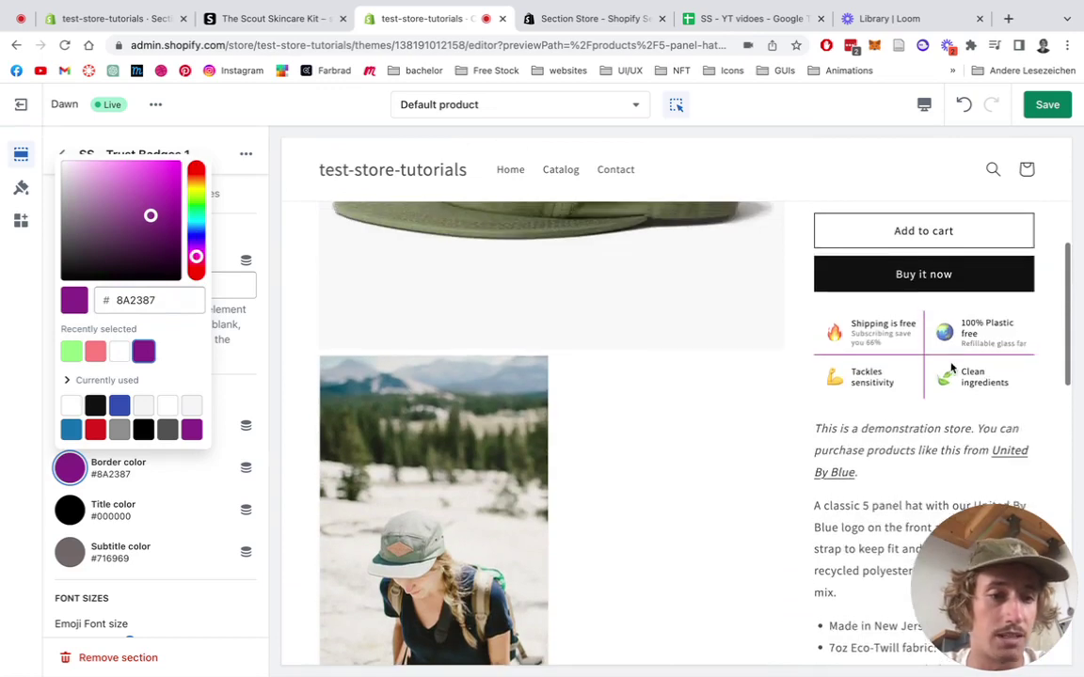
Lower the trust badges' Emoji Font size slider from 24 to 15
click(268, 229)
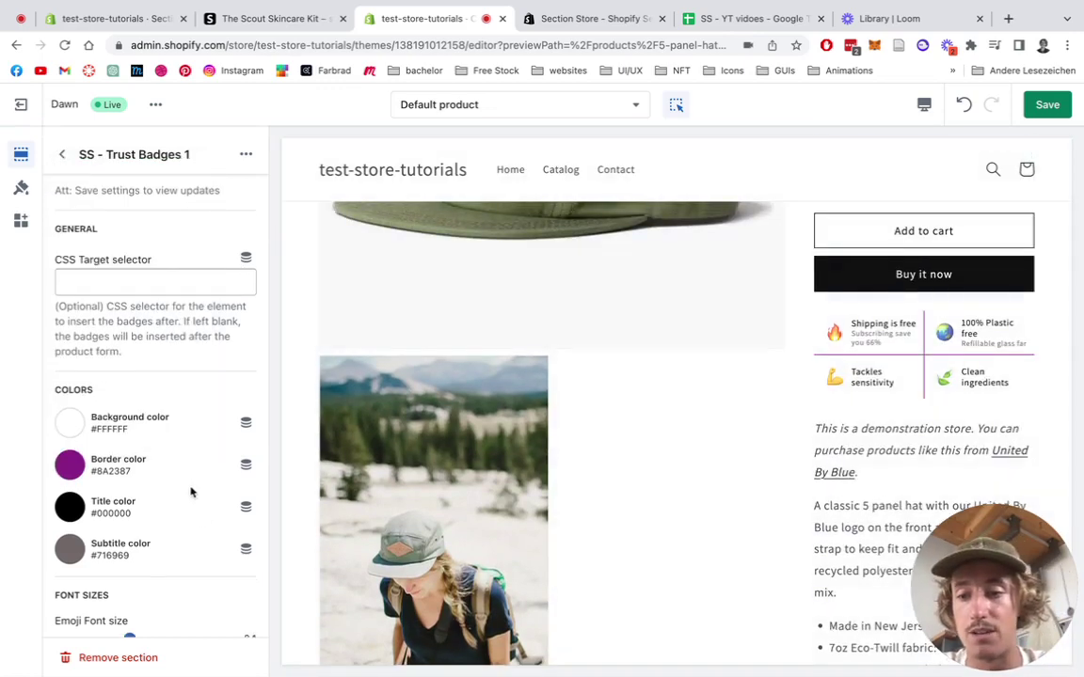
scroll(151, 452, down, 1)
scroll(152, 460, down, 2)
scroll(151, 460, down, 1)
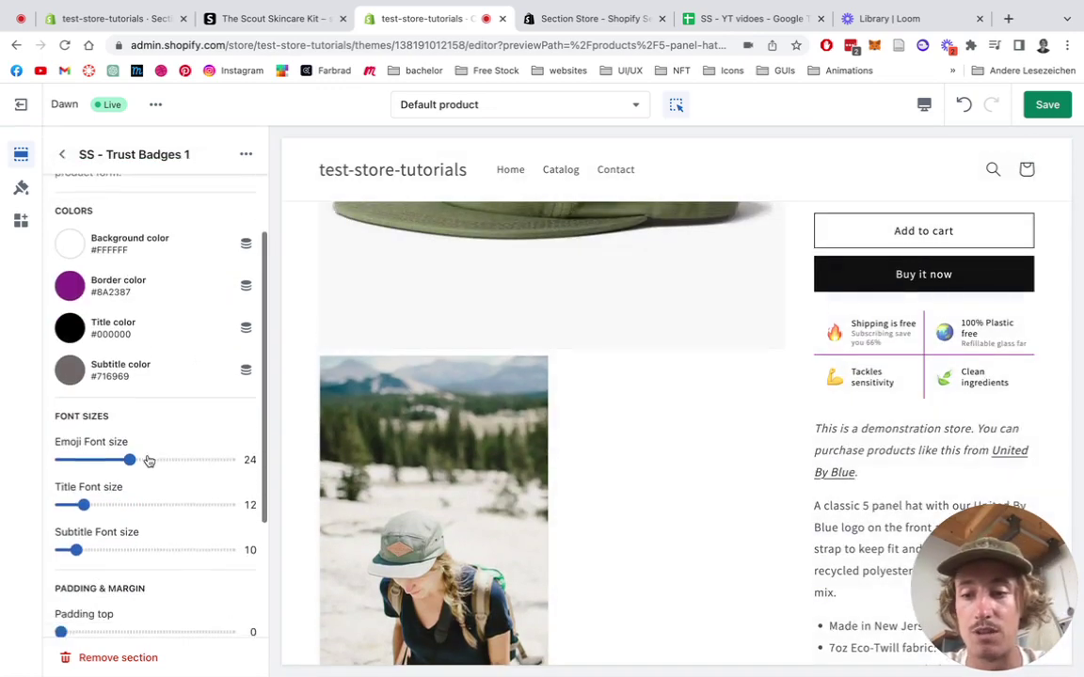
drag(129, 459, 156, 459)
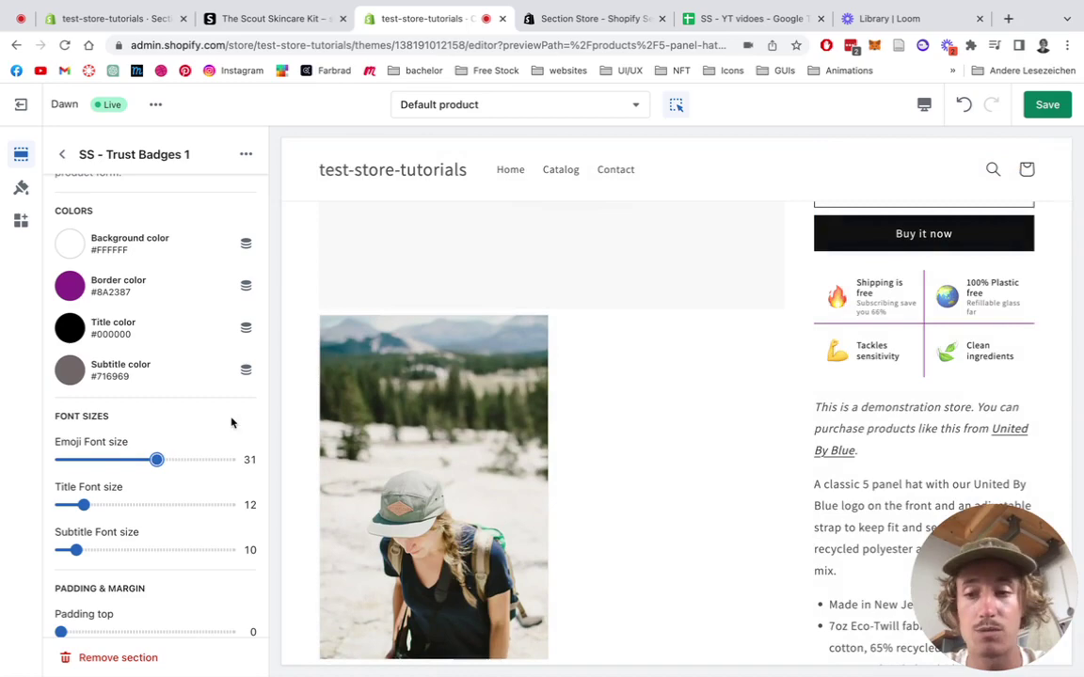
drag(156, 459, 95, 459)
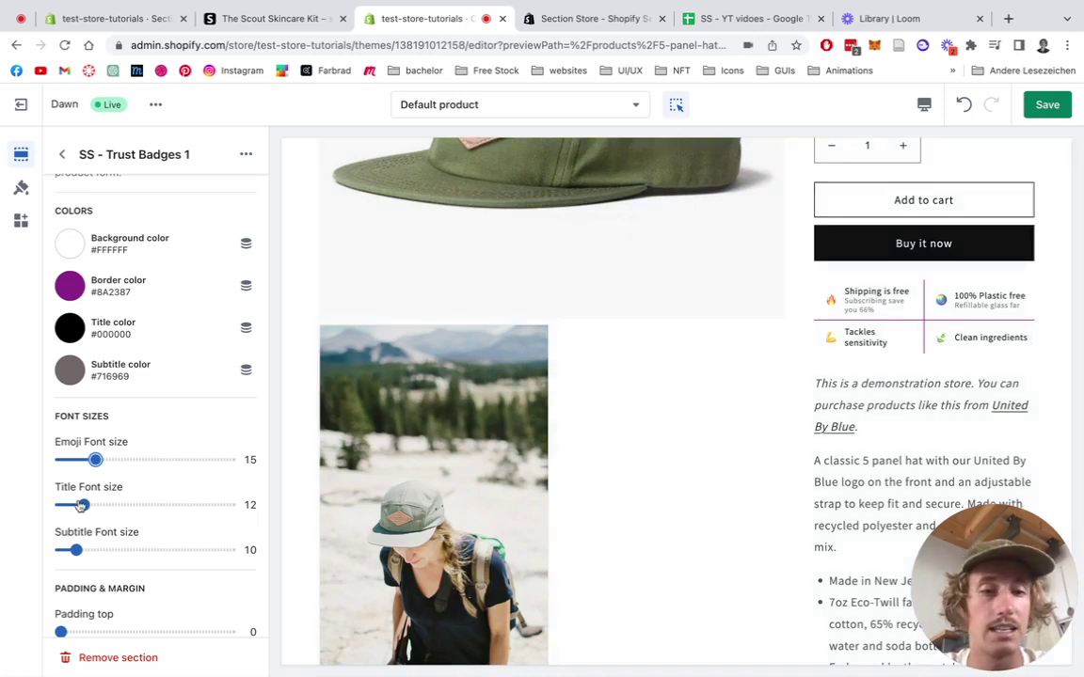
scroll(225, 545, down, 4)
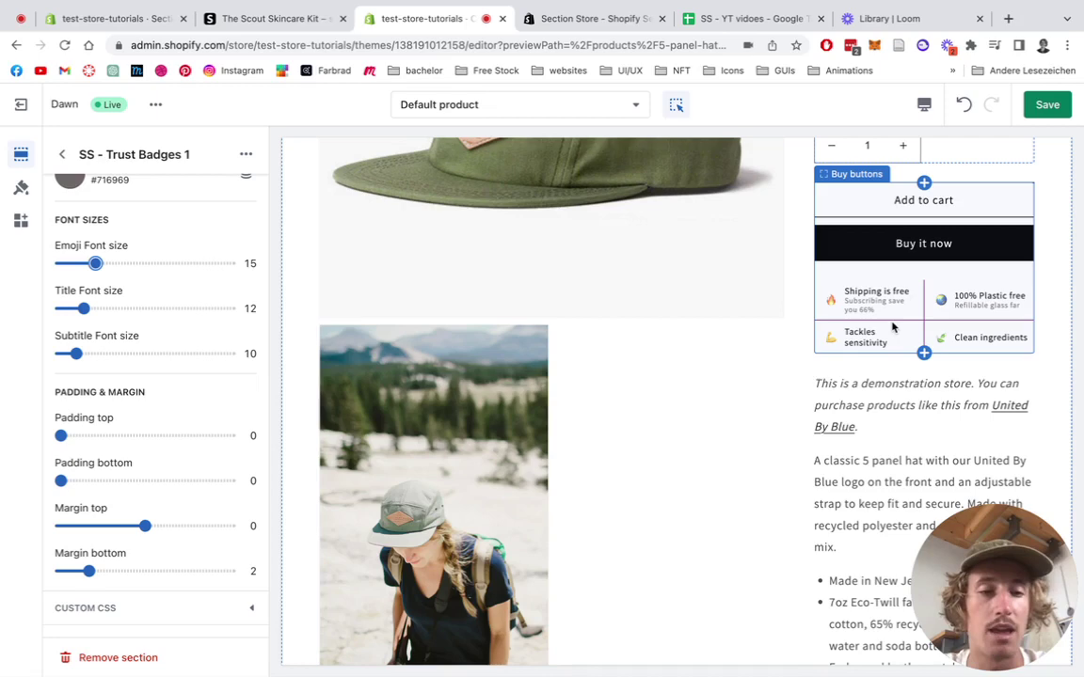
Save the theme changes and open the 5 Panel Camp Cap product page from the storefront Catalog
click(1047, 106)
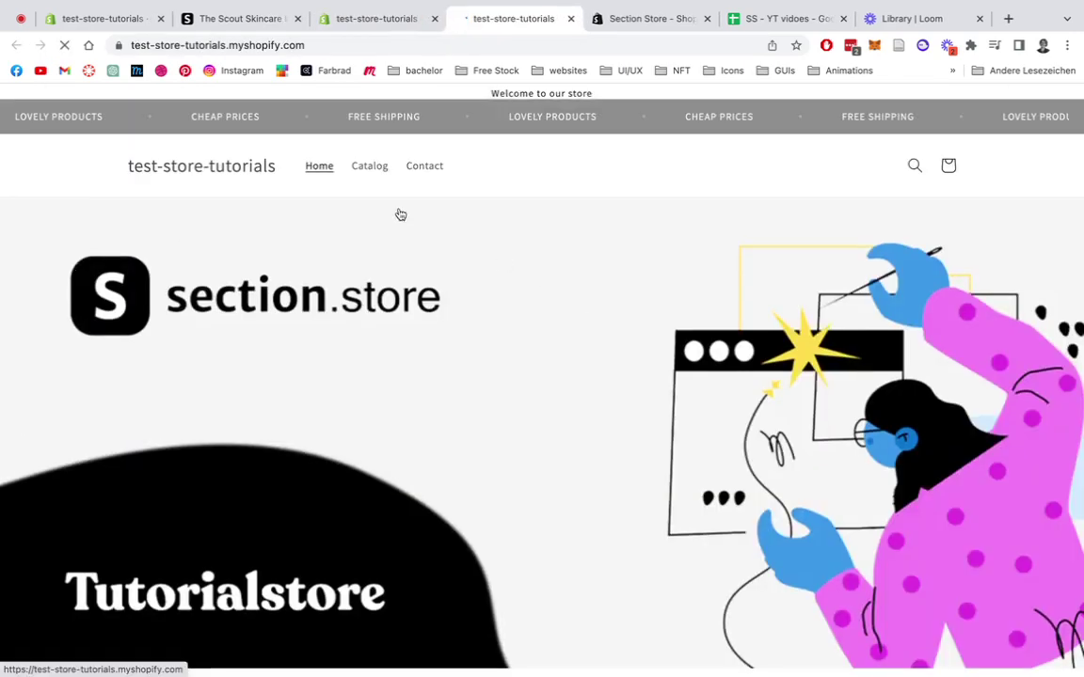
click(379, 169)
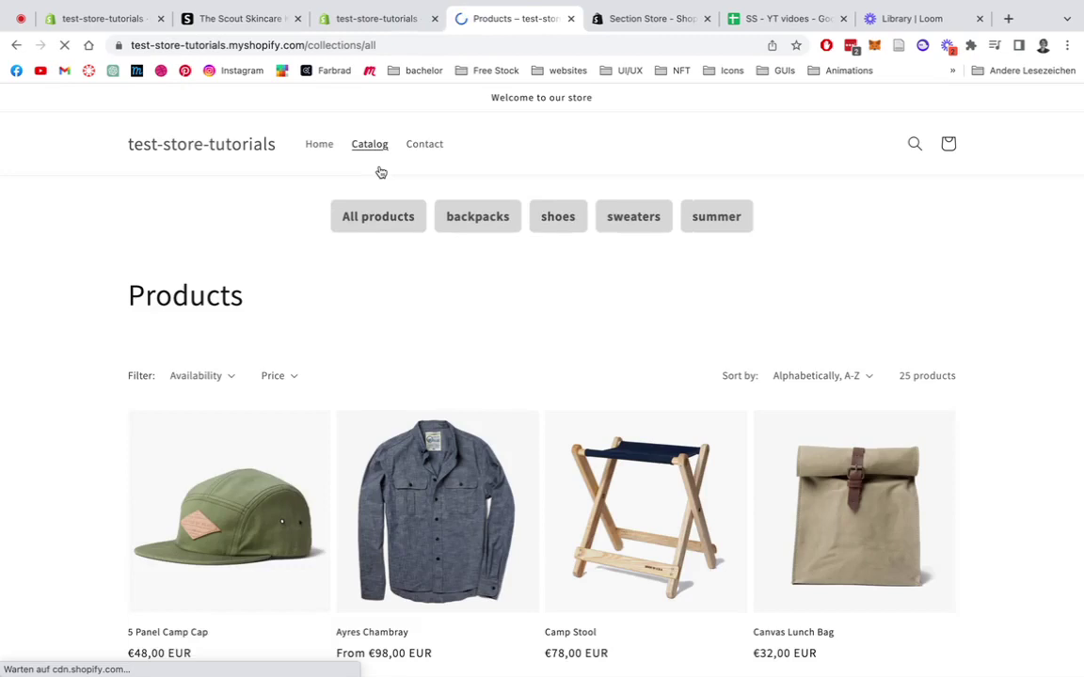
click(229, 486)
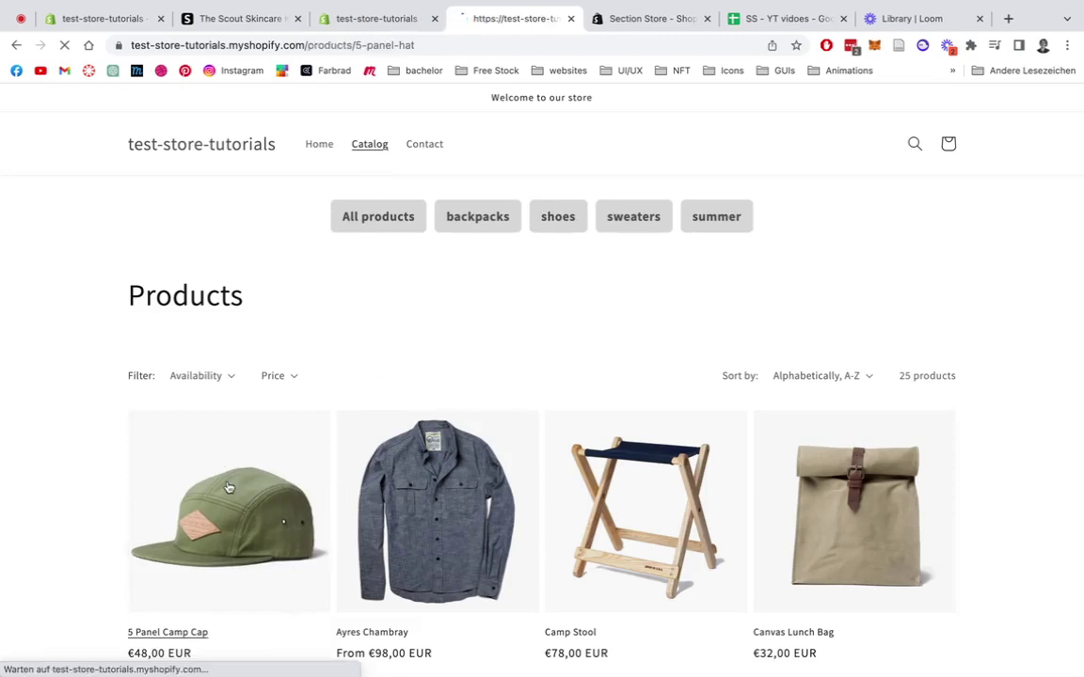
Check the four purple-bordered trust badge labels shown beneath Buy it now
scroll(629, 170, down, 2)
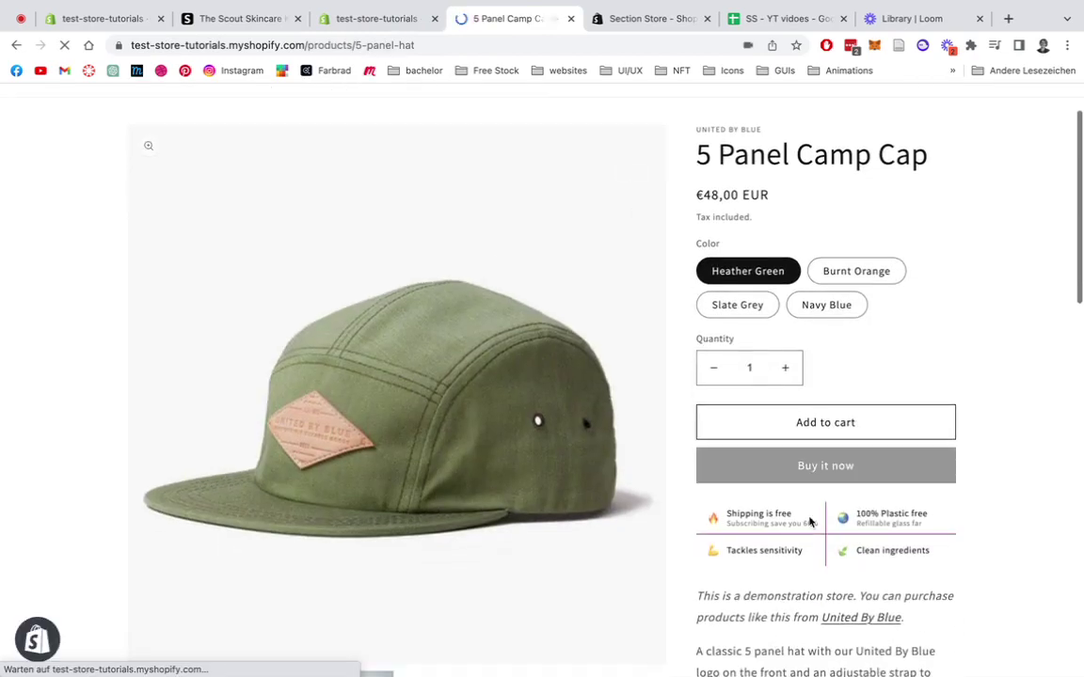
scroll(827, 521, down, 2)
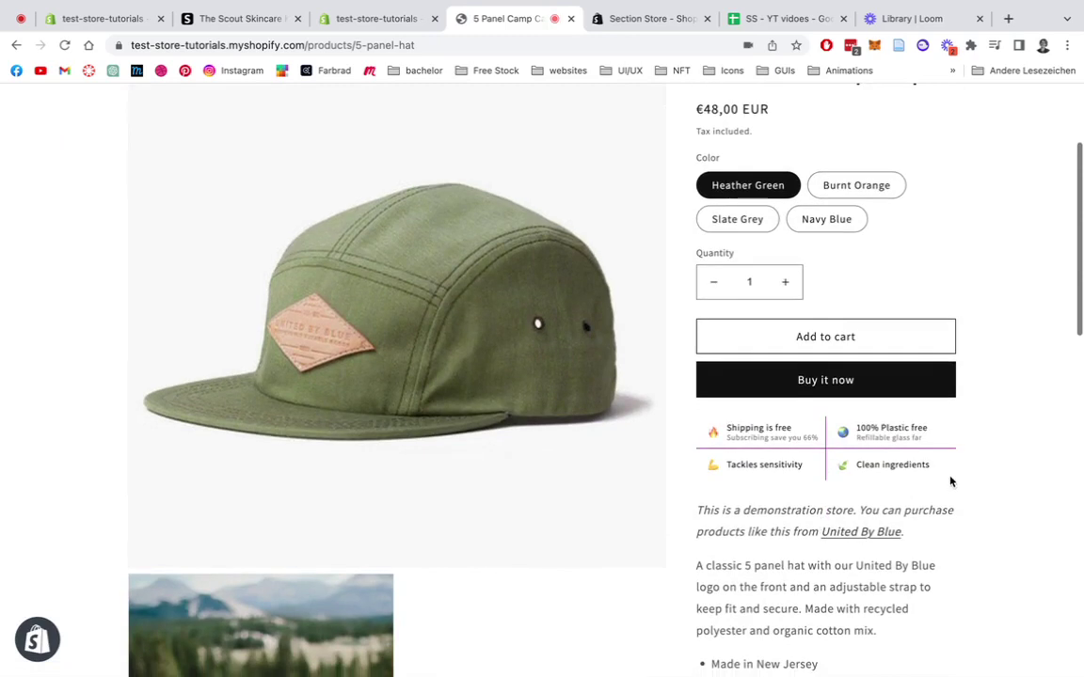
drag(969, 487, 696, 438)
click(972, 490)
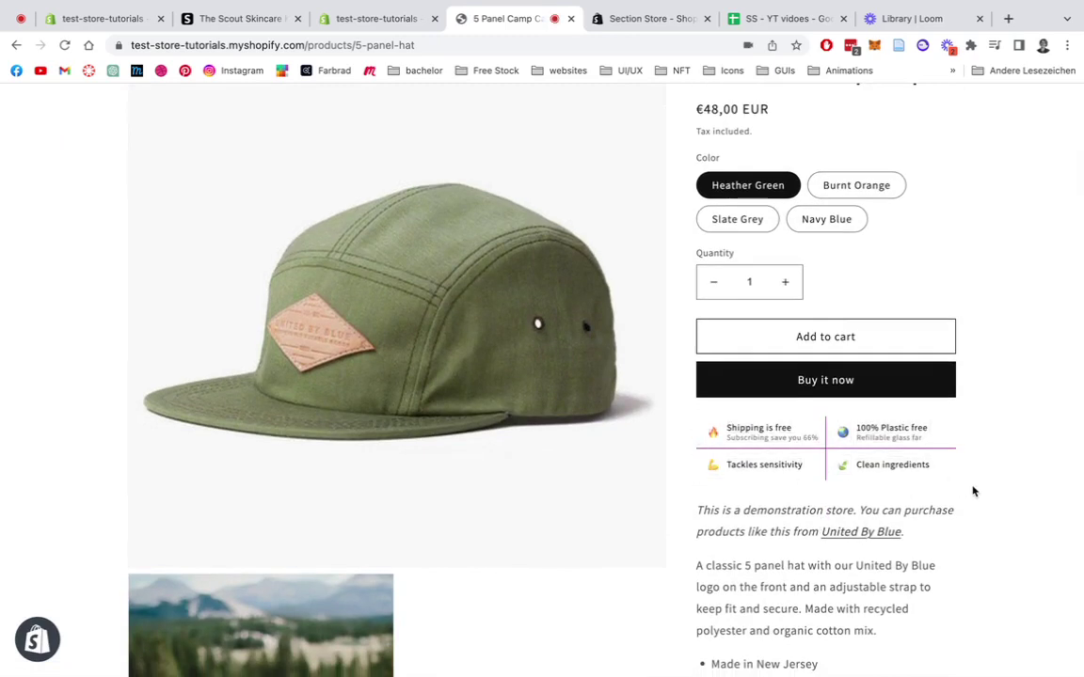